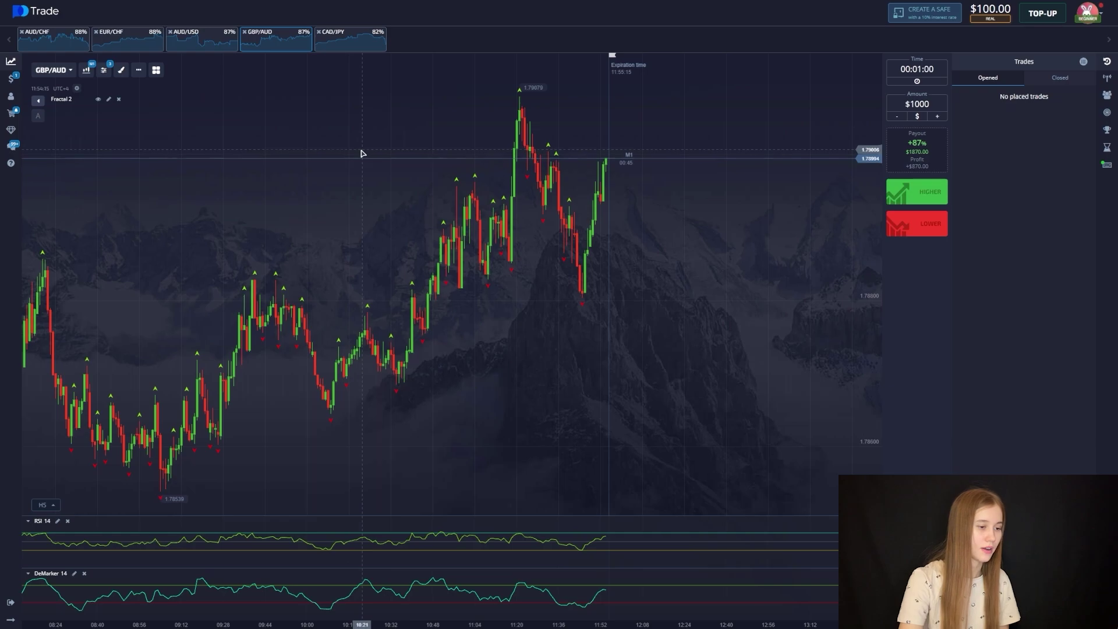
Cut the GBP/AUD trade amount from $1000 to $100 on the keypad
{"action": "left_click", "coordinate": [942, 108]}
{"action": "key", "text": "BackSpace"}
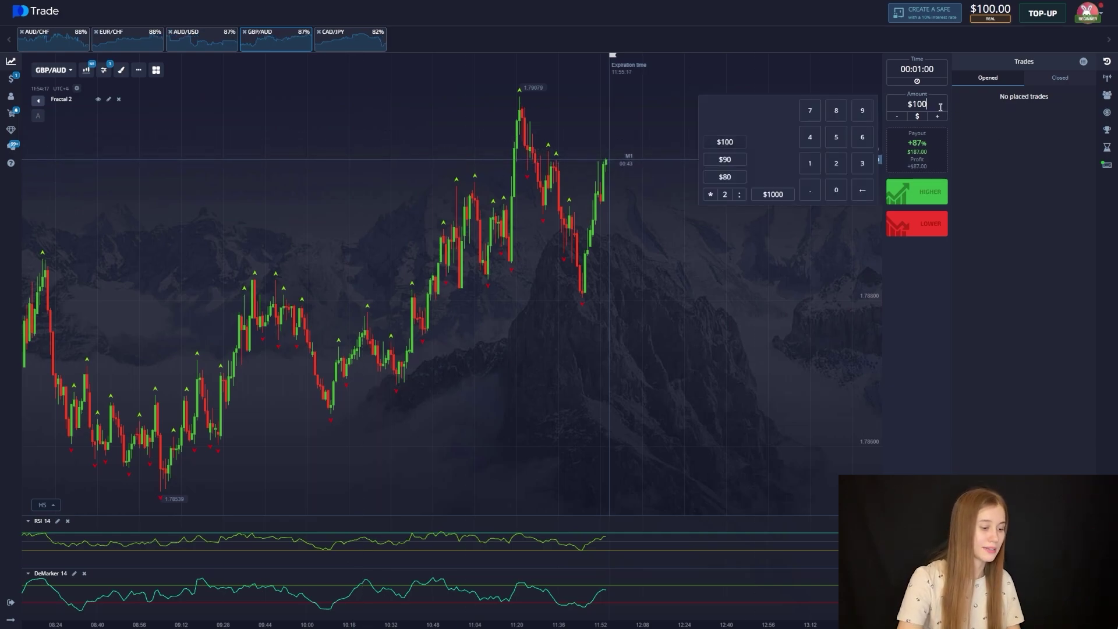
{"action": "left_click", "coordinate": [684, 80]}
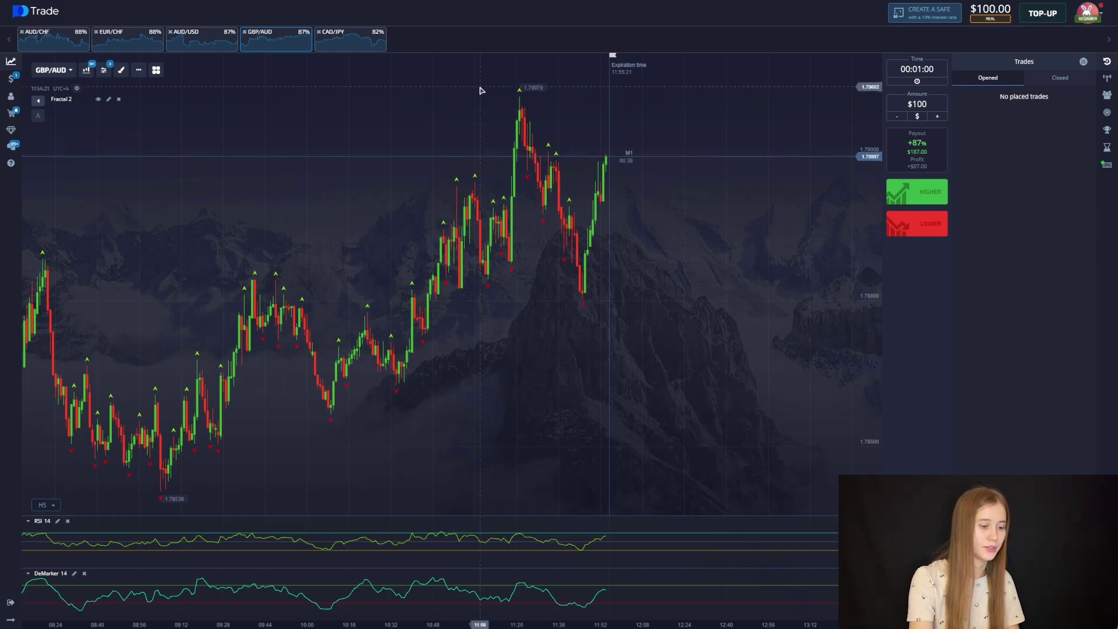
Place a $100 Lower trade on CAD/JPY and mark the expected drop on a chart screenshot
{"action": "left_click", "coordinate": [352, 50]}
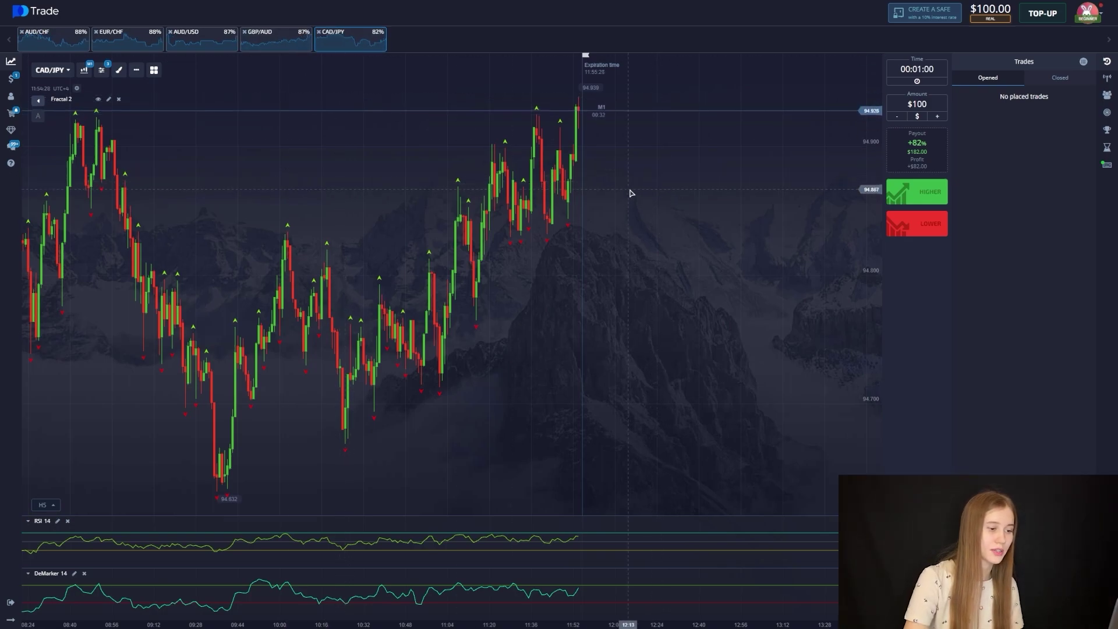
{"action": "left_click", "coordinate": [914, 225]}
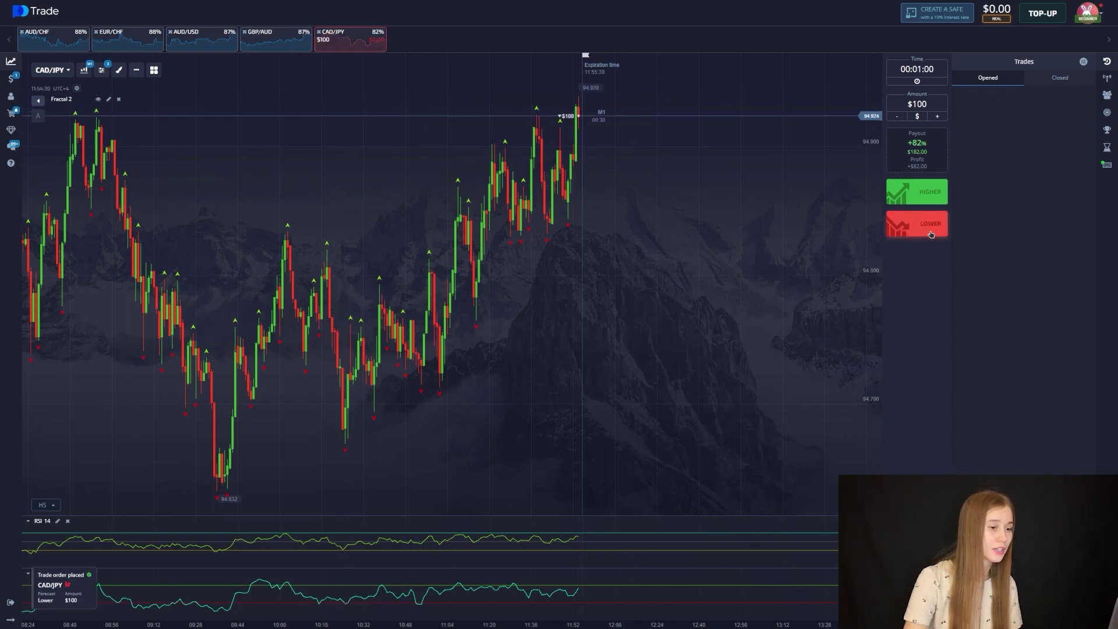
{"action": "key", "text": "Print"}
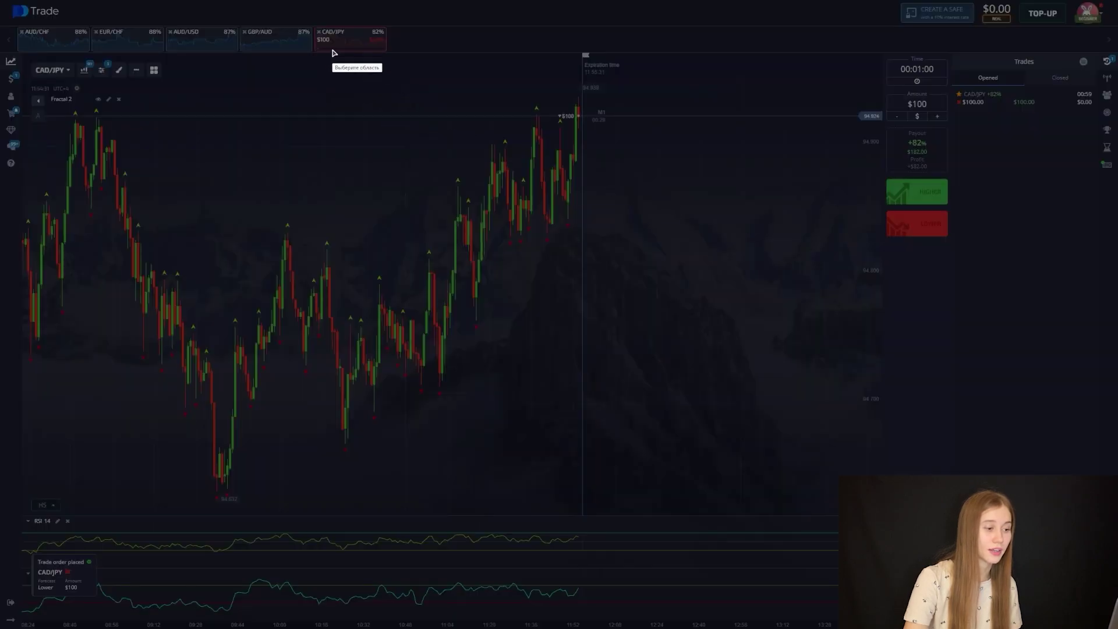
{"action": "left_click_drag", "start_coordinate": [333, 50], "coordinate": [1010, 628]}
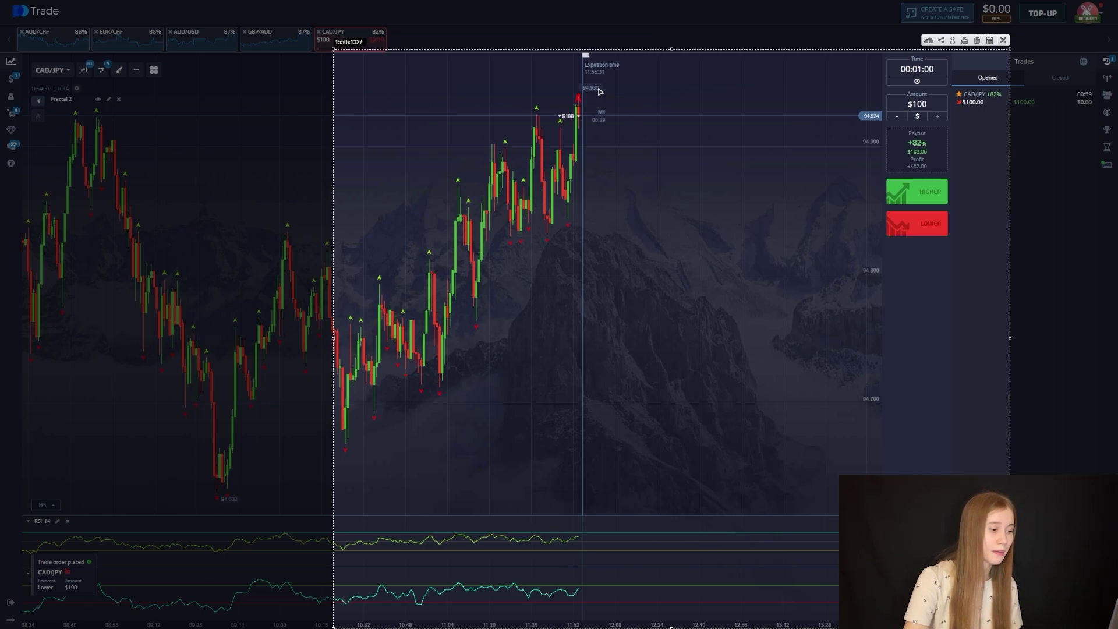
{"action": "left_click_drag", "start_coordinate": [589, 90], "coordinate": [622, 320]}
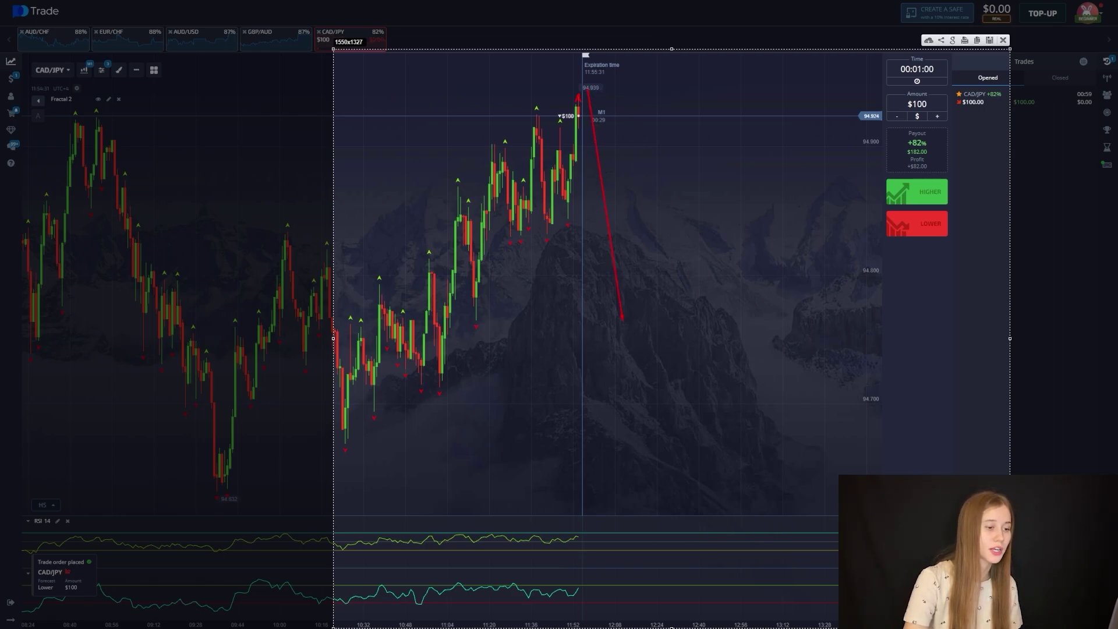
{"action": "left_click_drag", "start_coordinate": [572, 581], "coordinate": [586, 592]}
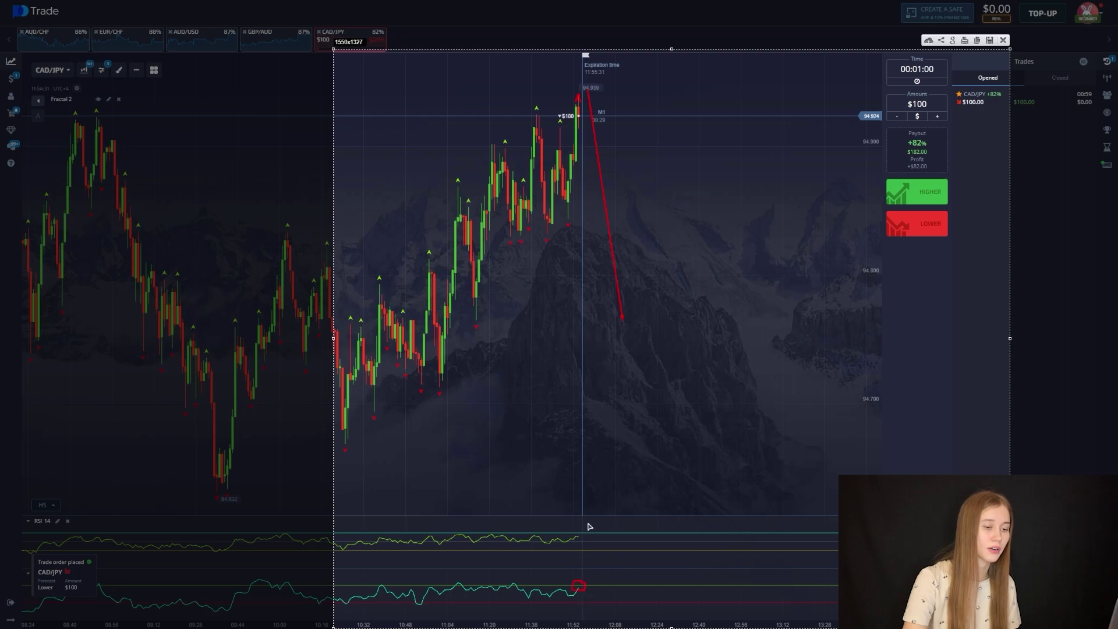
{"action": "left_click_drag", "start_coordinate": [582, 537], "coordinate": [610, 608]}
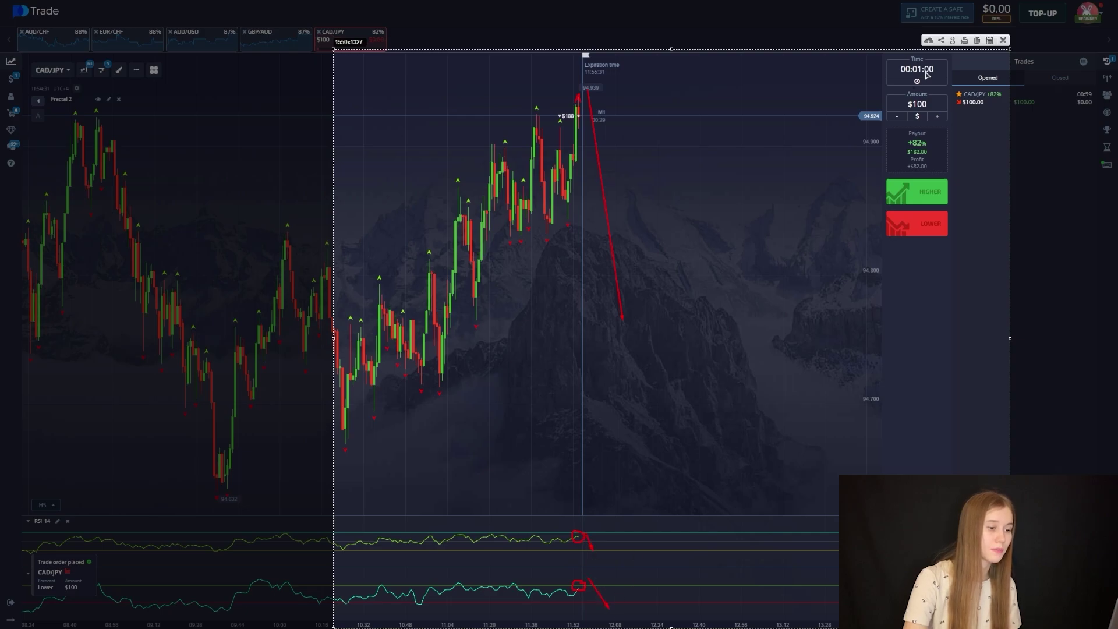
{"action": "left_click", "coordinate": [1004, 40]}
Zoom the chart in and back out while the CAD/JPY trade wins, reaching $182.00
{"action": "scroll", "coordinate": [639, 172], "scroll_direction": "up", "scroll_amount": 5}
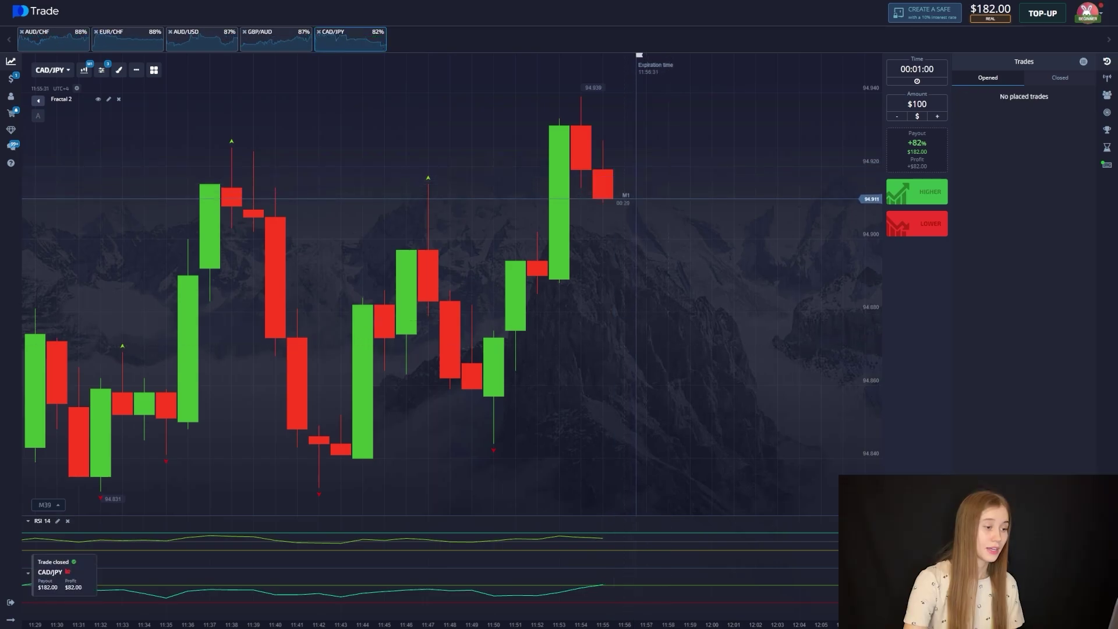
{"action": "scroll", "coordinate": [631, 317], "scroll_direction": "down", "scroll_amount": 10}
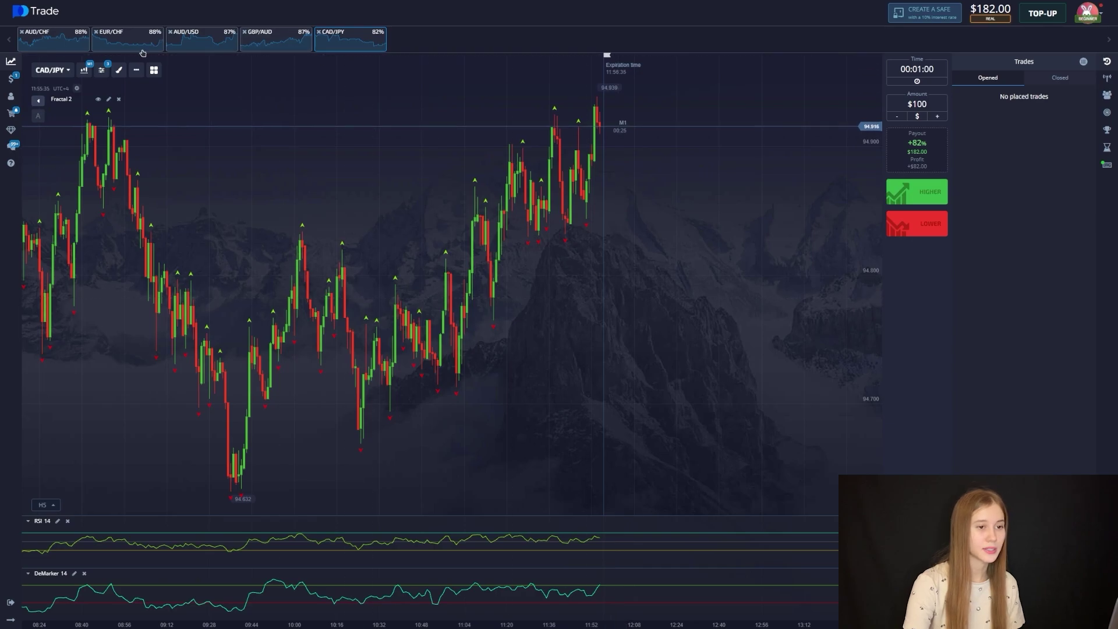
Switch to AUD/CHF and place a $182 one-minute Lower trade
{"action": "left_click", "coordinate": [51, 50]}
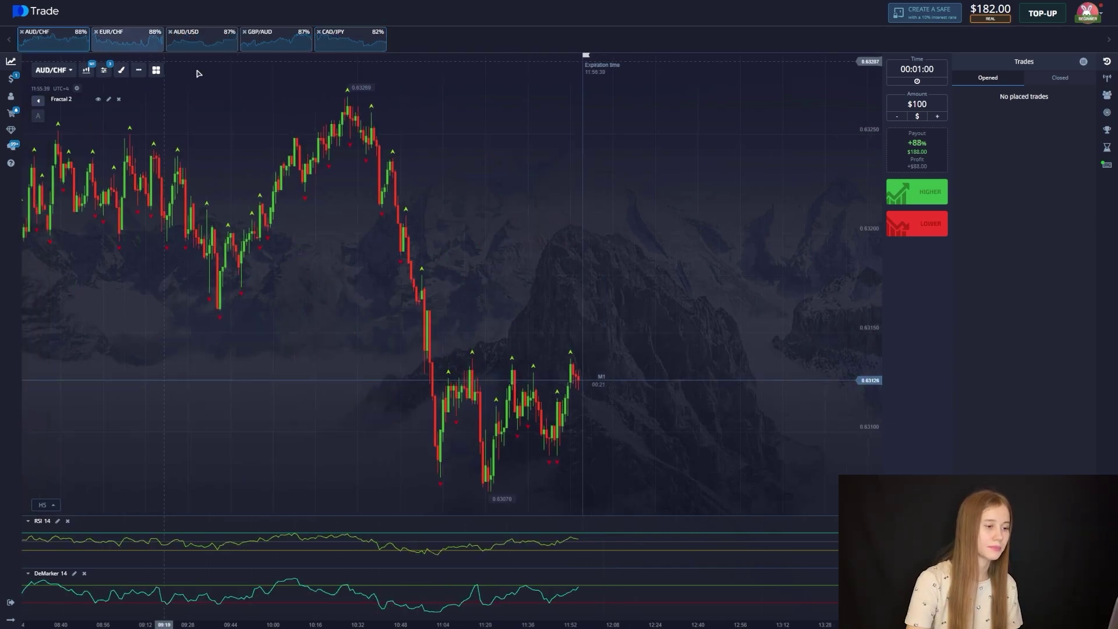
{"action": "double_click", "coordinate": [920, 103]}
{"action": "type", "text": "182"}
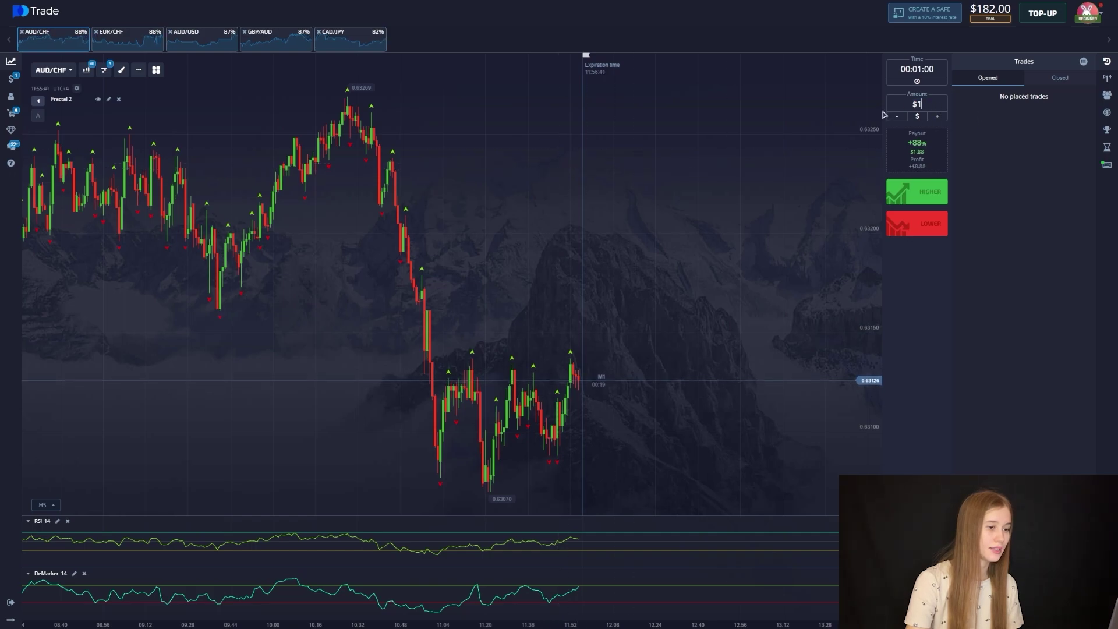
{"action": "left_click", "coordinate": [935, 229]}
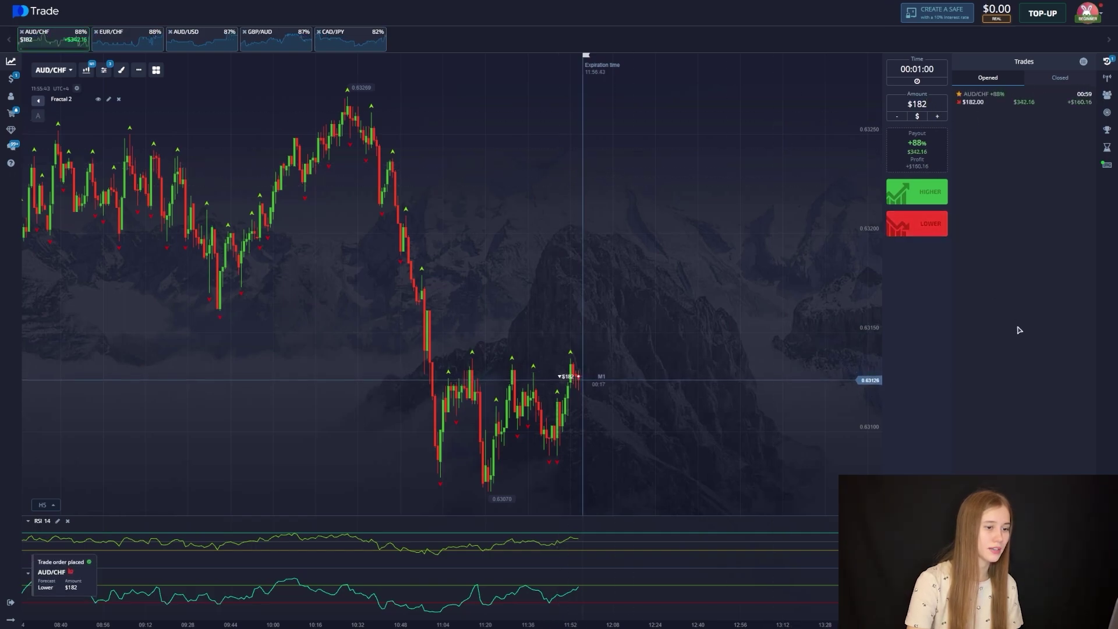
Annotate a chart screenshot with a circled fractal, a falling line and a marked RSI end
{"action": "key", "text": "Print"}
{"action": "left_click_drag", "start_coordinate": [288, 200], "coordinate": [1055, 628]}
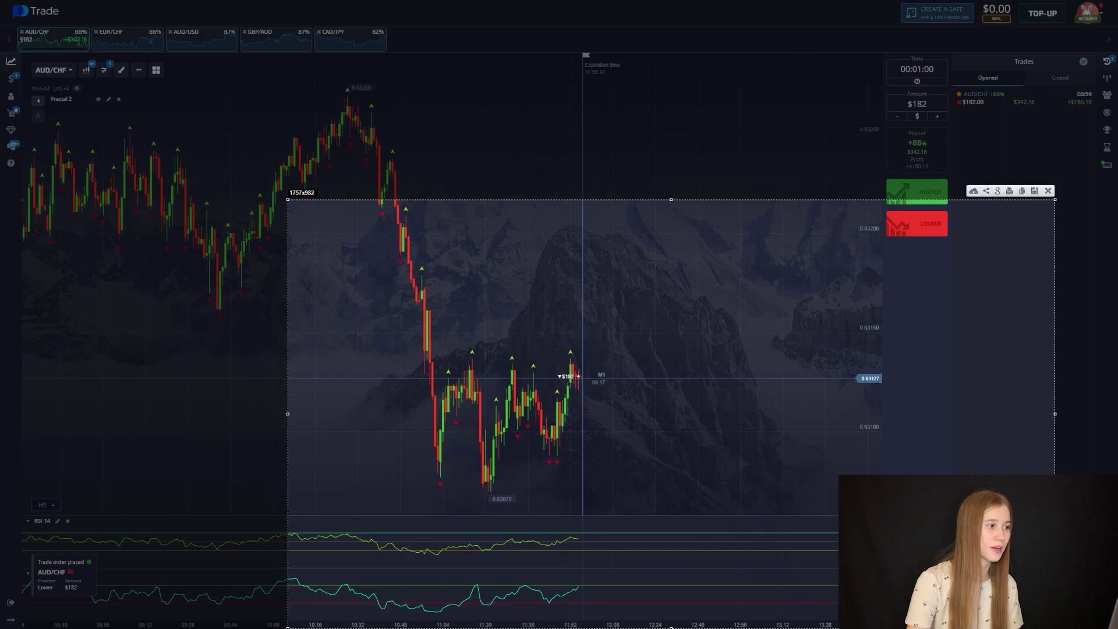
{"action": "left_click_drag", "start_coordinate": [567, 368], "coordinate": [566, 345]}
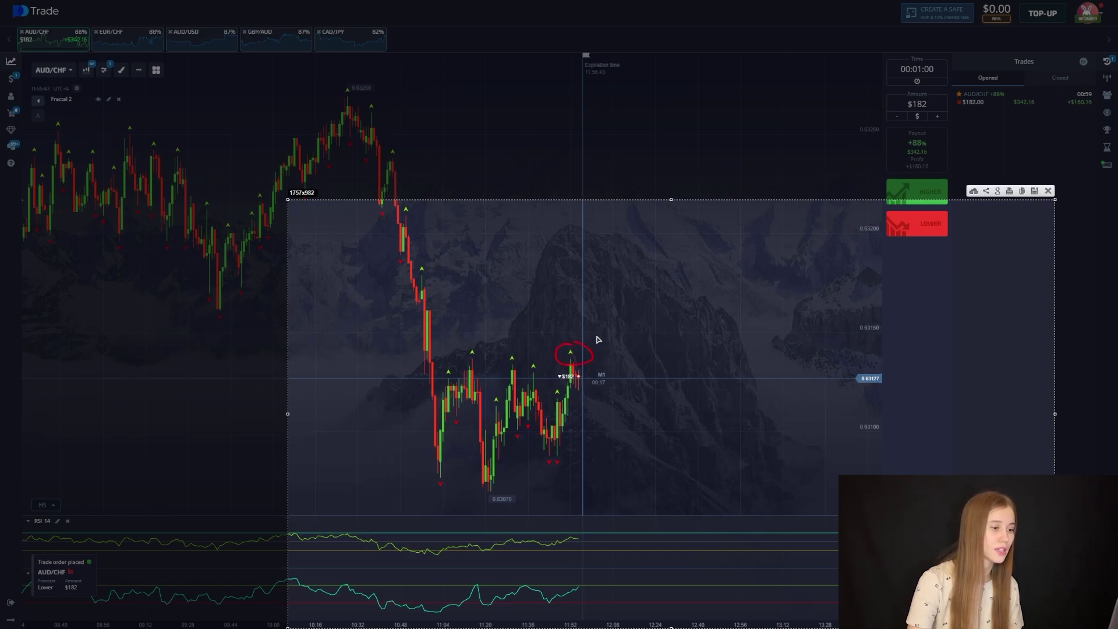
{"action": "left_click_drag", "start_coordinate": [594, 296], "coordinate": [622, 419]}
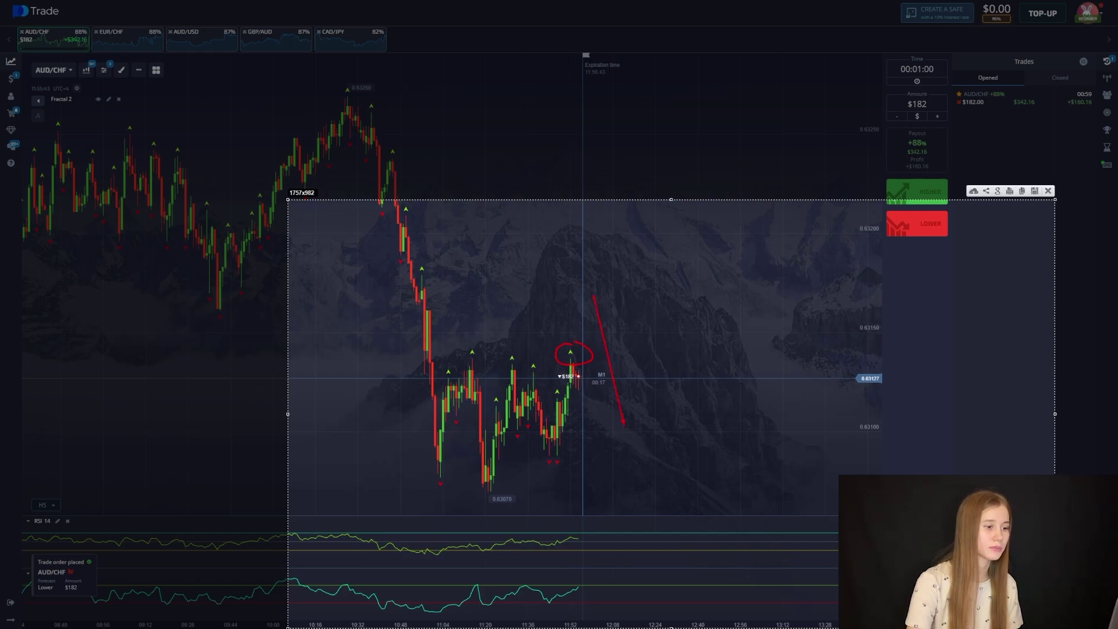
{"action": "left_click_drag", "start_coordinate": [580, 534], "coordinate": [580, 535]}
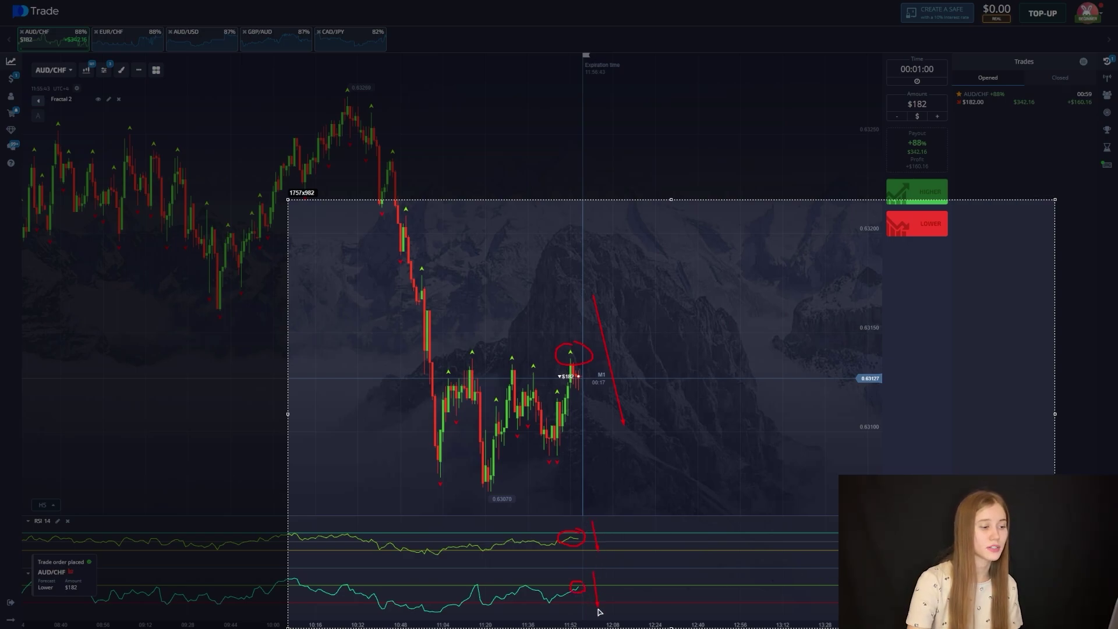
{"action": "left_click", "coordinate": [1050, 191]}
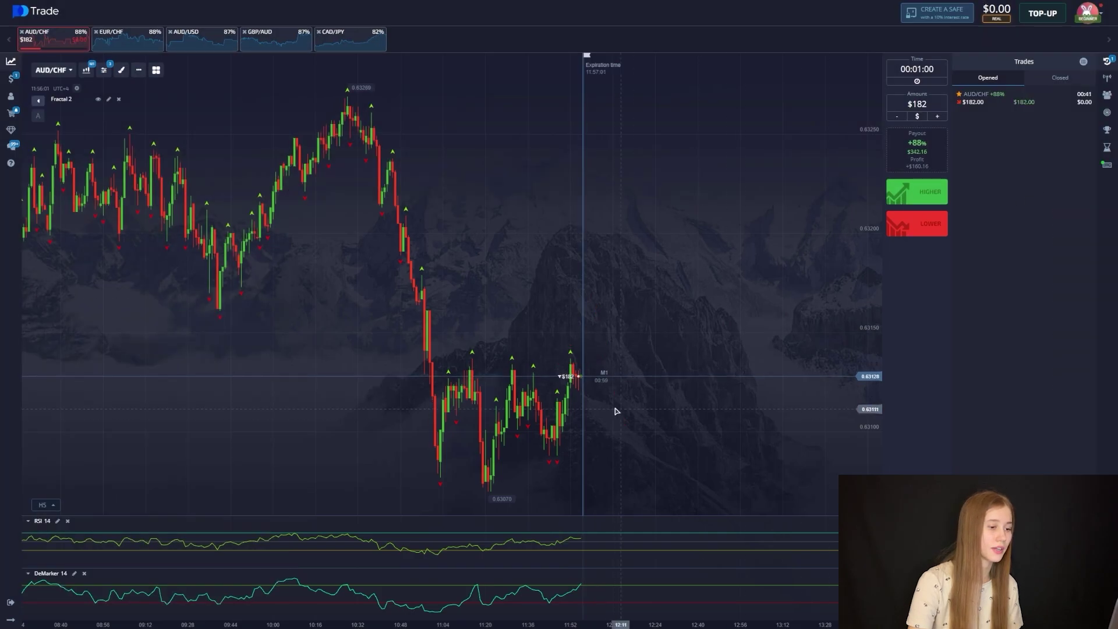
Zoom the chart in and out while the AUD/CHF trade wins, reaching $342.16
{"action": "scroll", "coordinate": [609, 399], "scroll_direction": "up", "scroll_amount": 6}
{"action": "scroll", "coordinate": [612, 395], "scroll_direction": "up", "scroll_amount": 3}
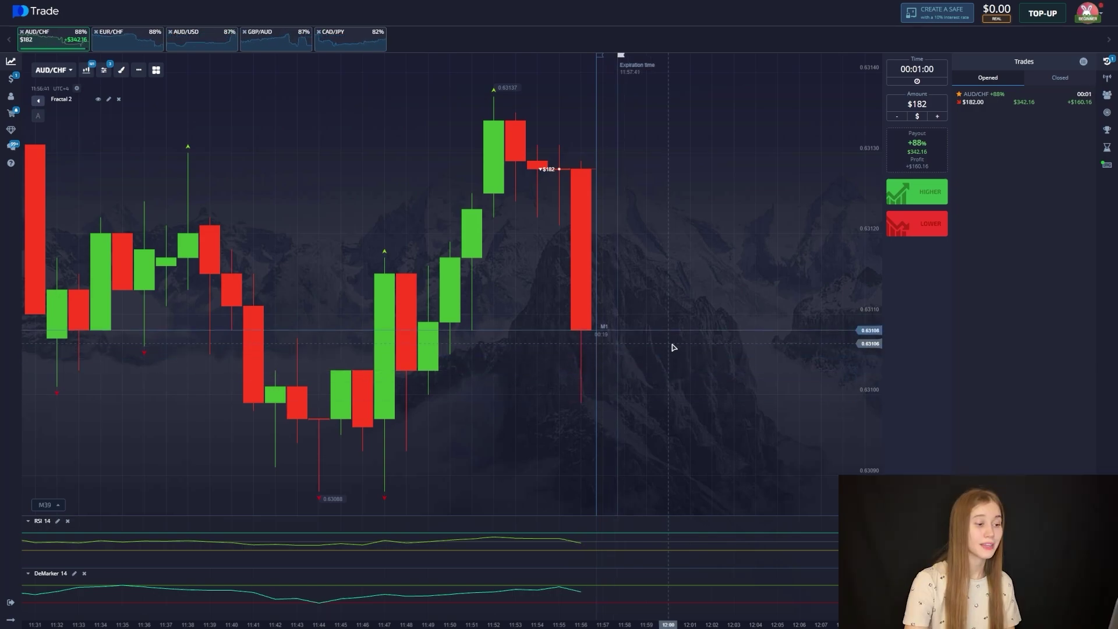
{"action": "scroll", "coordinate": [645, 300], "scroll_direction": "down", "scroll_amount": 3}
{"action": "scroll", "coordinate": [629, 312], "scroll_direction": "down", "scroll_amount": 10}
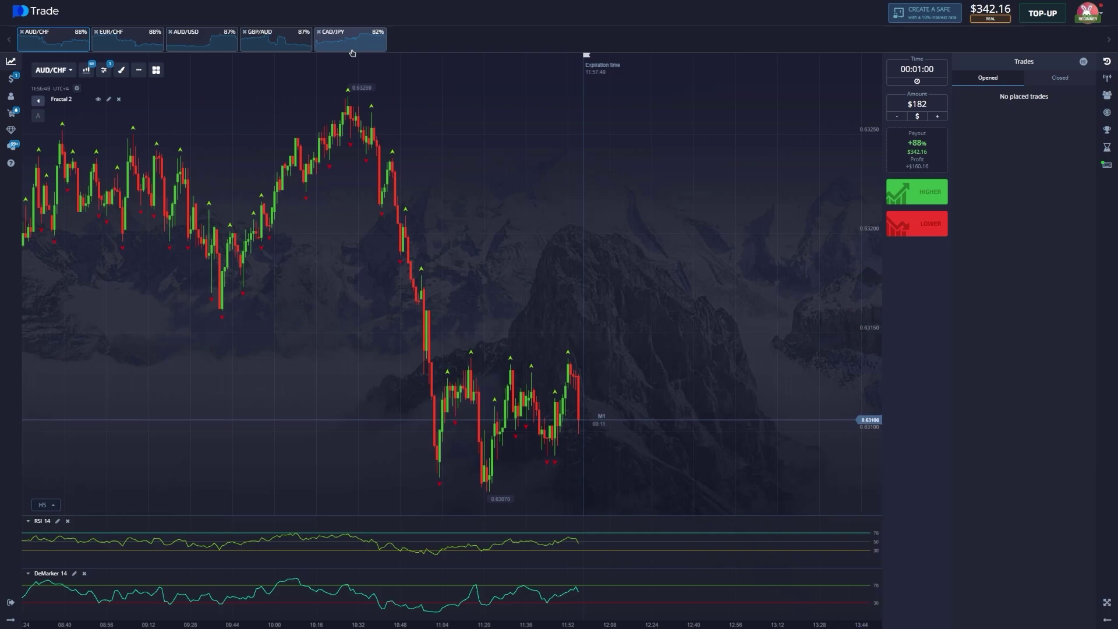
Switch to GBP/AUD and place a $342 one-minute Lower trade
{"action": "left_click", "coordinate": [352, 50]}
{"action": "left_click", "coordinate": [278, 48]}
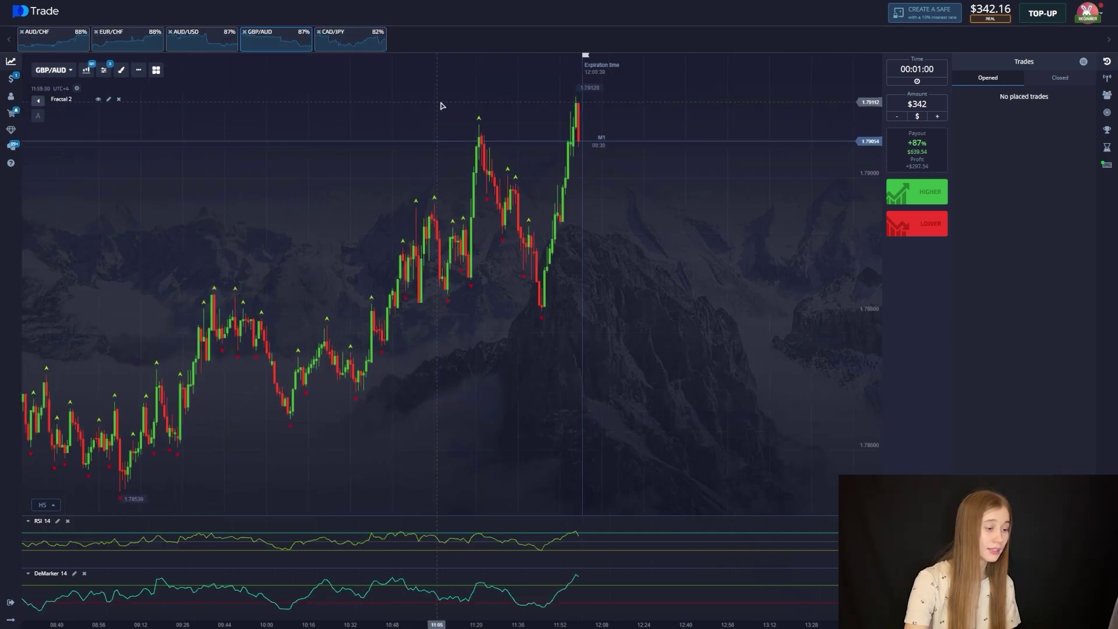
{"action": "left_click", "coordinate": [918, 223]}
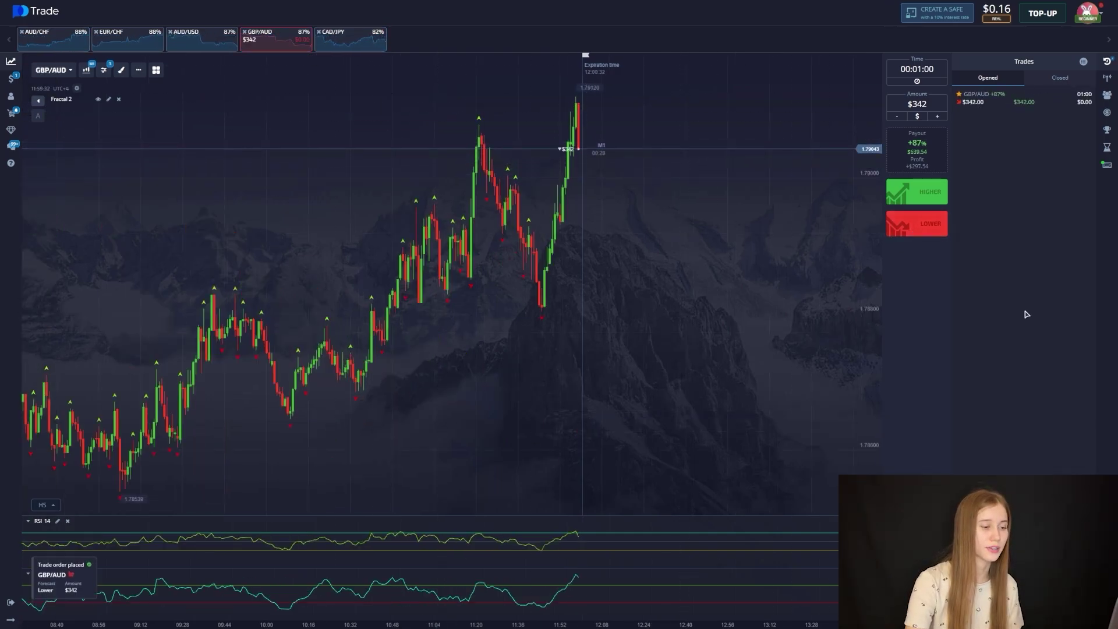
Annotate a chart screenshot with a red drop line and circled, marked indicator peaks
{"action": "key", "text": "Print"}
{"action": "left_click_drag", "start_coordinate": [319, 44], "coordinate": [1009, 628]}
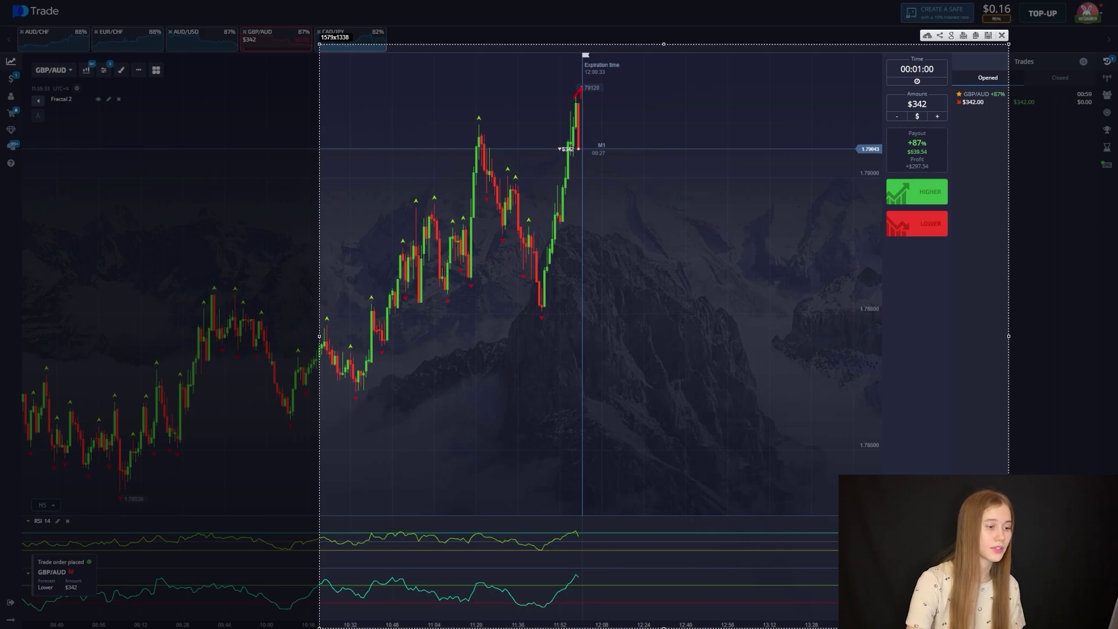
{"action": "left_click_drag", "start_coordinate": [590, 90], "coordinate": [684, 341]}
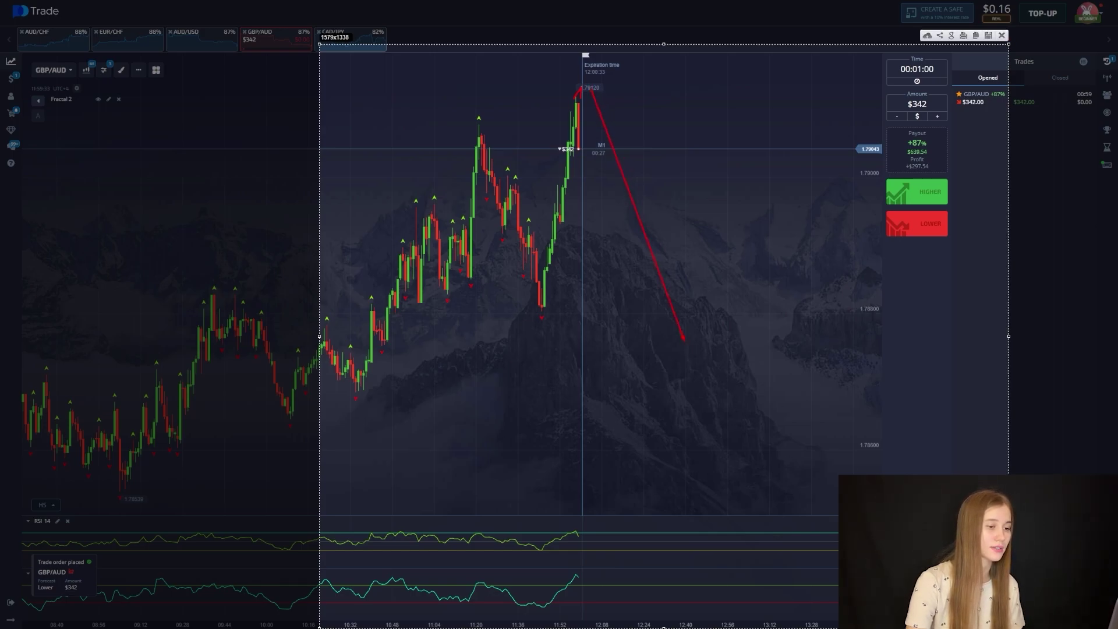
{"action": "left_click_drag", "start_coordinate": [581, 530], "coordinate": [586, 529]}
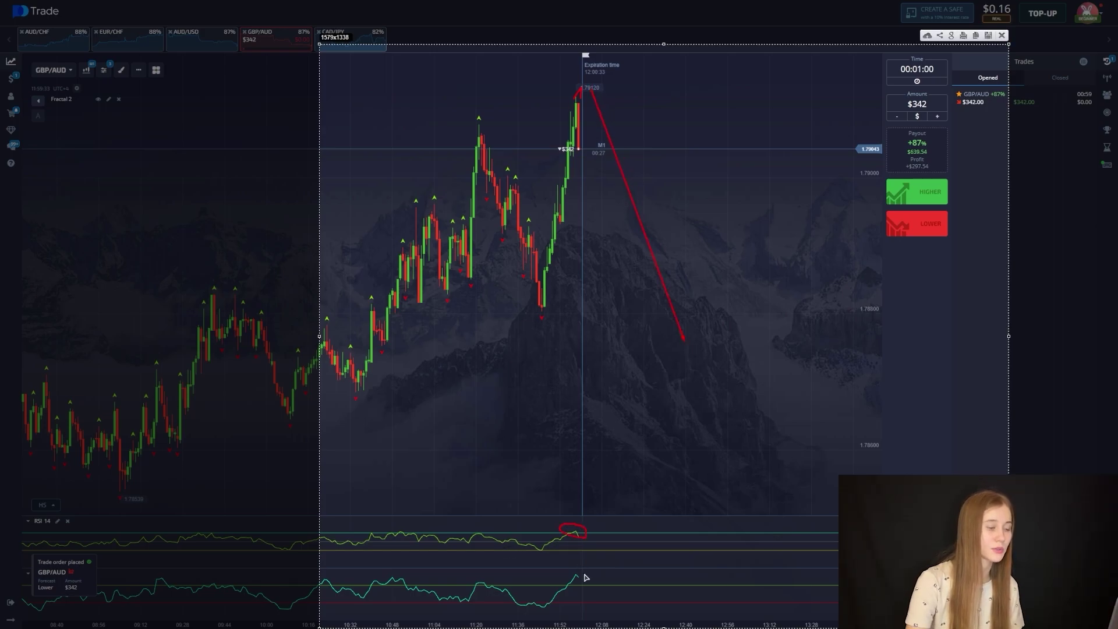
{"action": "mouse_move", "coordinate": [586, 577]}
{"action": "left_mouse_down"}
{"action": "mouse_move", "coordinate": [570, 572]}
{"action": "mouse_move", "coordinate": [579, 577]}
{"action": "left_mouse_up"}
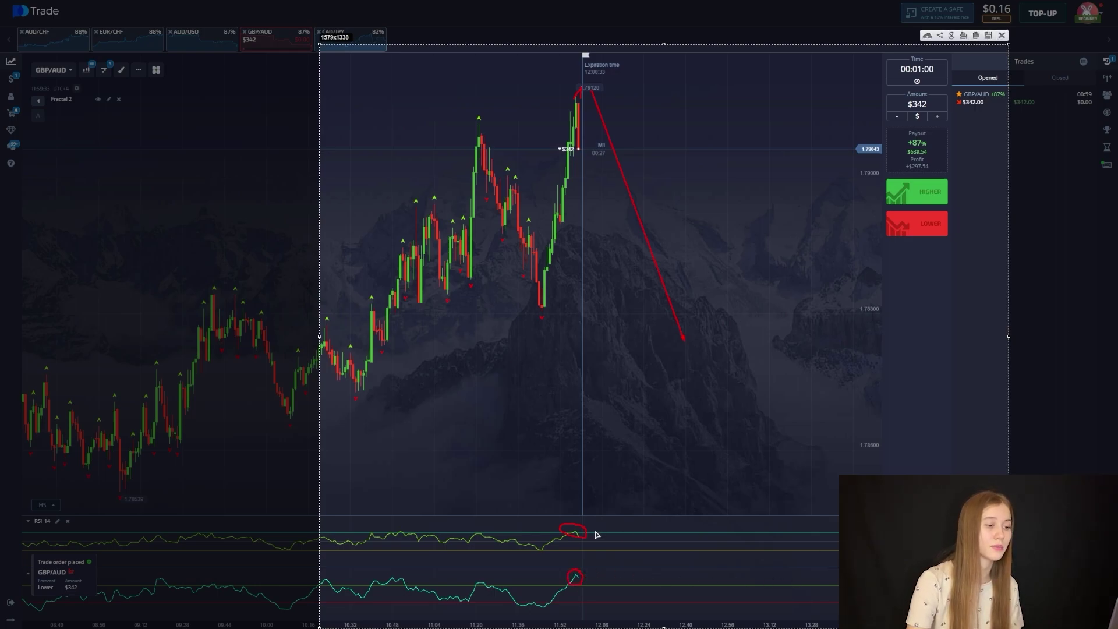
{"action": "mouse_move", "coordinate": [590, 524]}
{"action": "left_mouse_down"}
{"action": "mouse_move", "coordinate": [599, 552]}
{"action": "mouse_move", "coordinate": [588, 566]}
{"action": "left_mouse_up"}
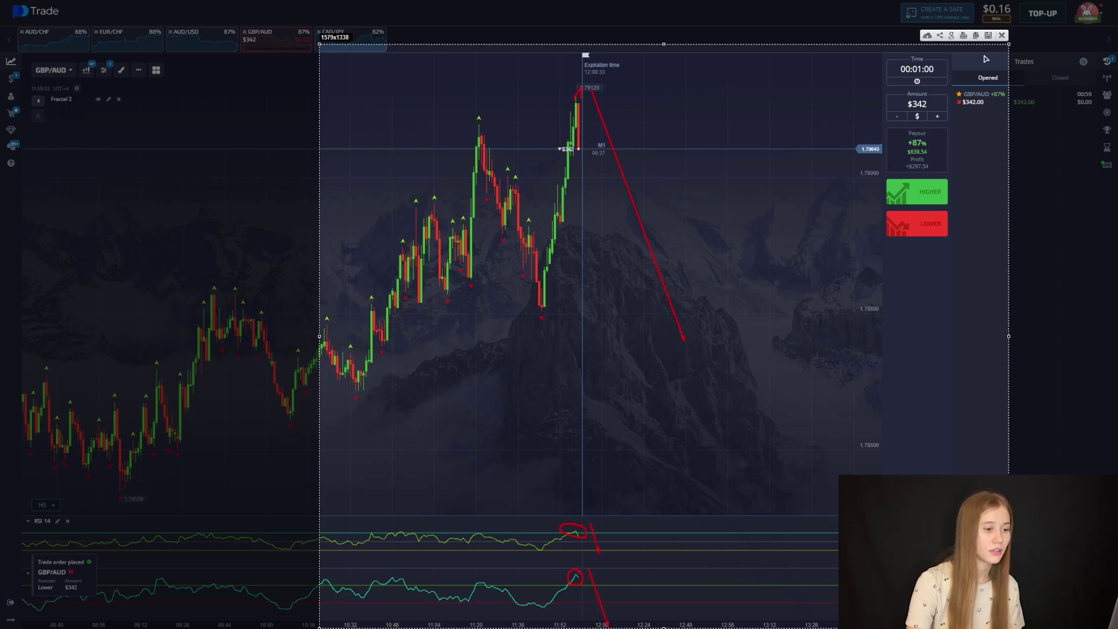
Dismiss the screenshot and zoom the chart while the GBP/AUD trade wins, reaching $639.70
{"action": "left_click", "coordinate": [1002, 36]}
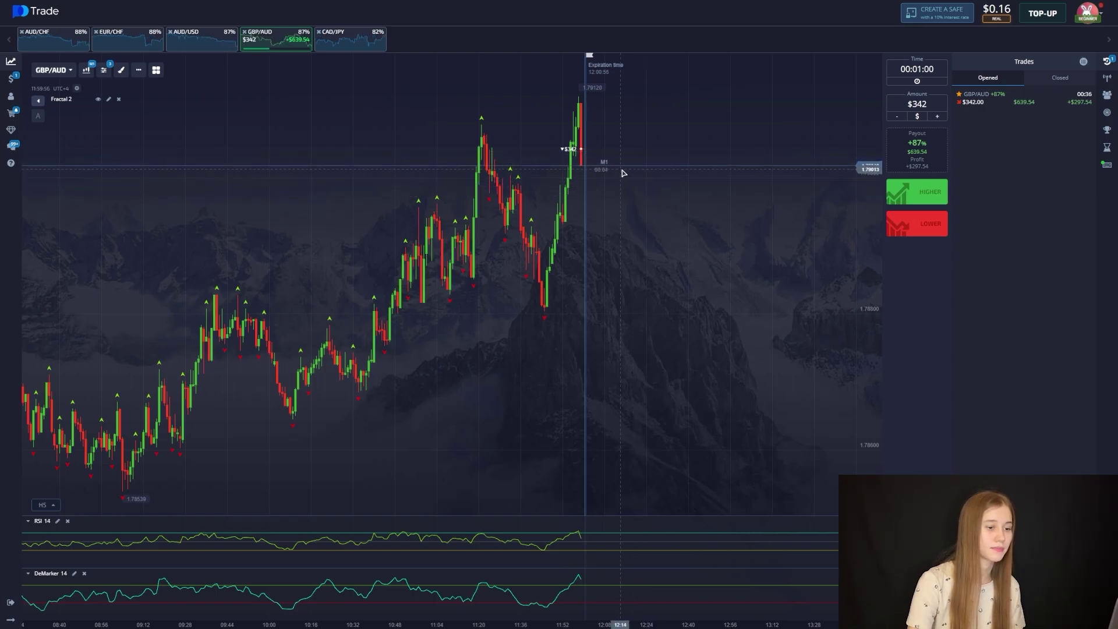
{"action": "scroll", "coordinate": [639, 186], "scroll_direction": "up", "scroll_amount": 6}
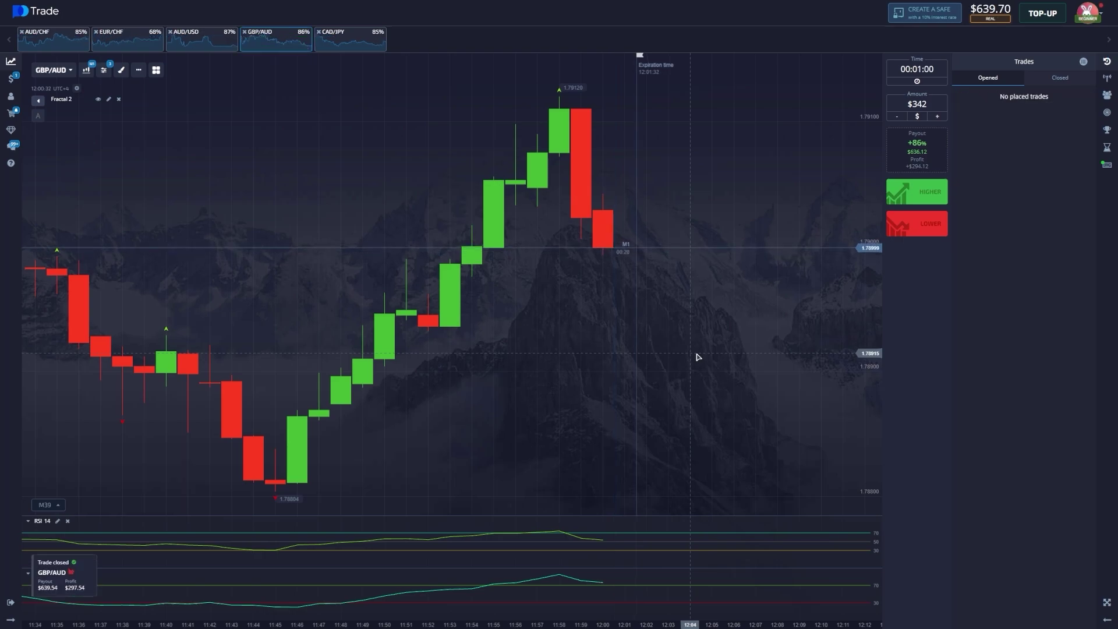
{"action": "scroll", "coordinate": [689, 354], "scroll_direction": "down", "scroll_amount": 6}
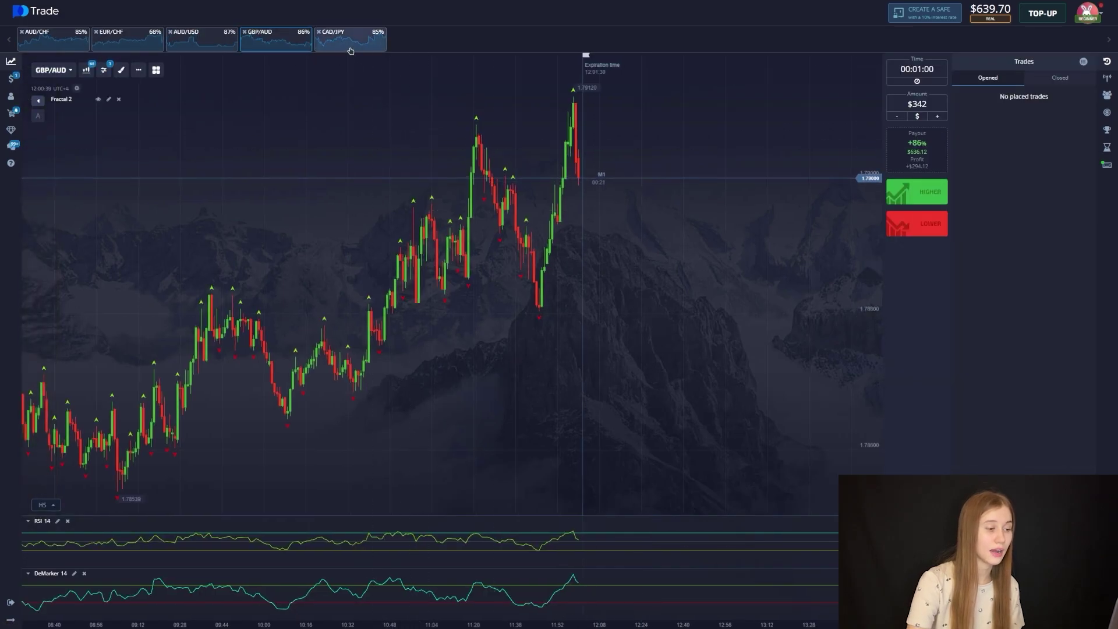
Place a $639.7 one-minute Lower trade on CAD/JPY
{"action": "left_click", "coordinate": [350, 50]}
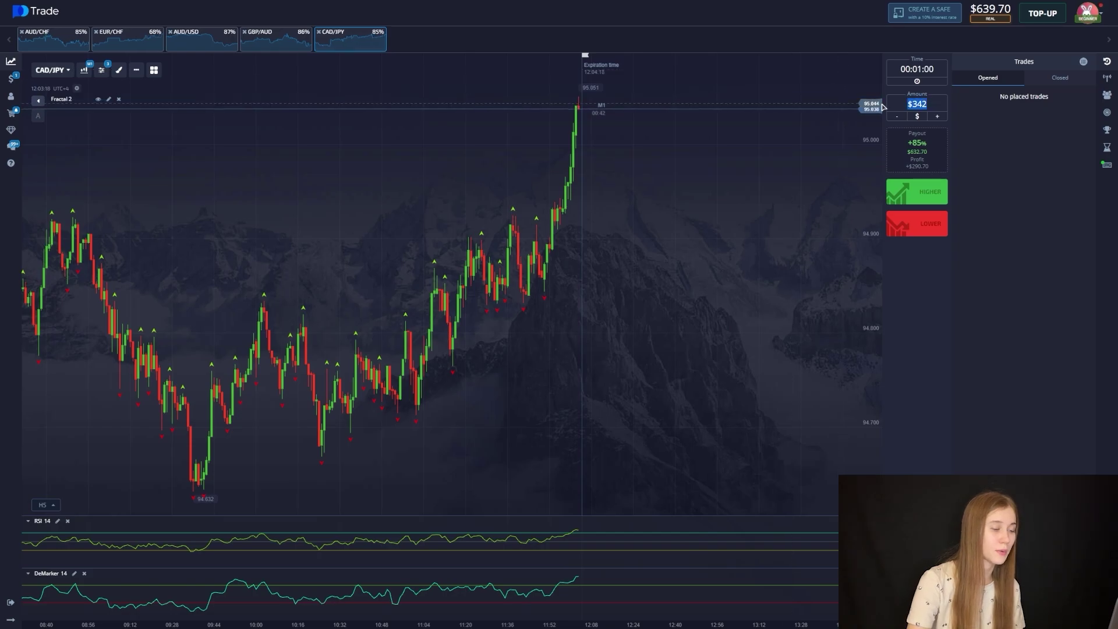
{"action": "type", "text": "639.7"}
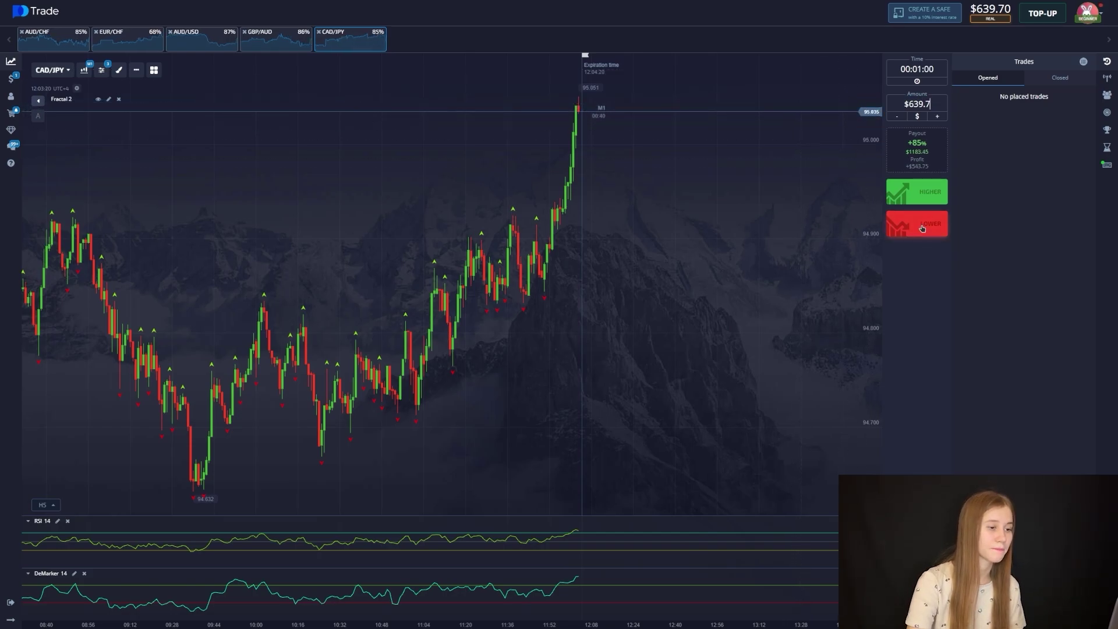
{"action": "left_click", "coordinate": [916, 228]}
Mark a chart screenshot with downward arrows by the indicator peaks and a circled price peak
{"action": "key", "text": "Print"}
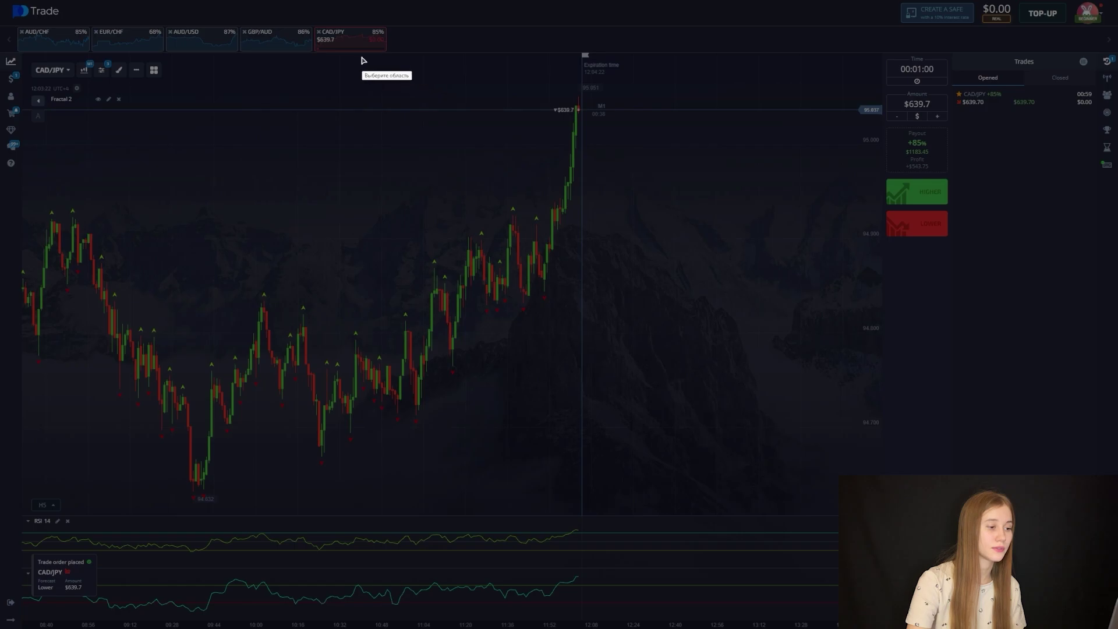
{"action": "left_click_drag", "start_coordinate": [363, 53], "coordinate": [940, 628]}
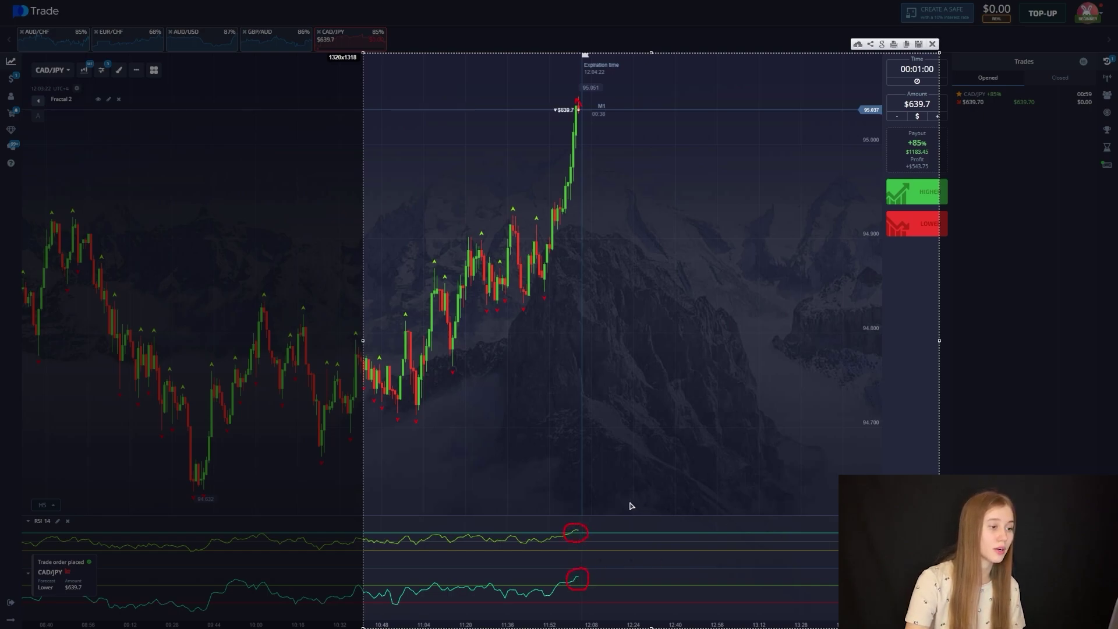
{"action": "left_click_drag", "start_coordinate": [592, 520], "coordinate": [614, 601]}
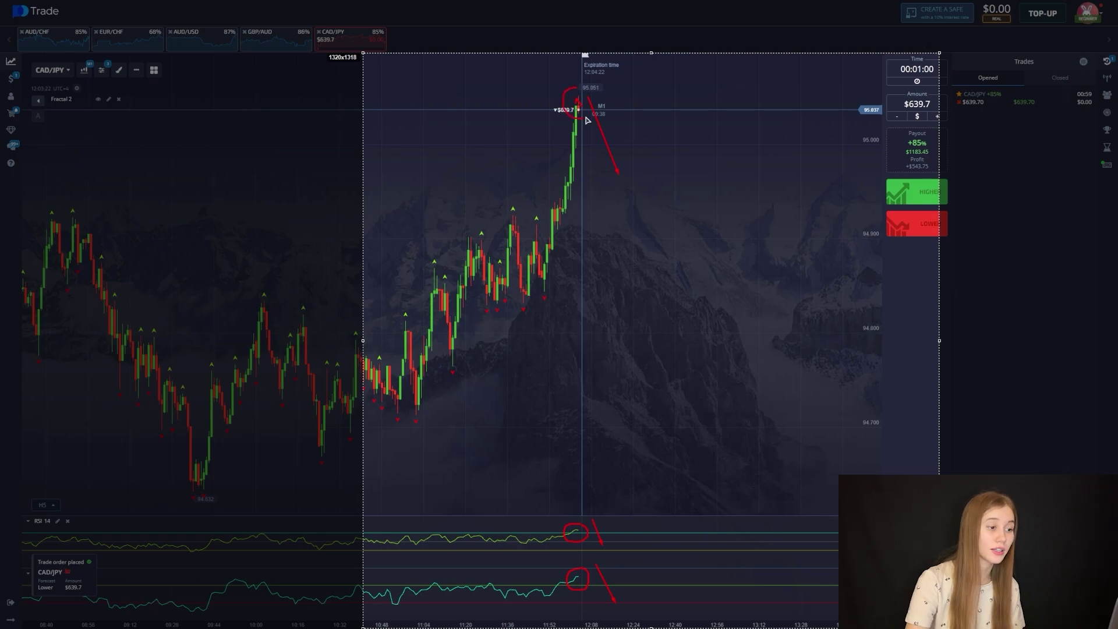
{"action": "left_click_drag", "start_coordinate": [579, 105], "coordinate": [585, 112]}
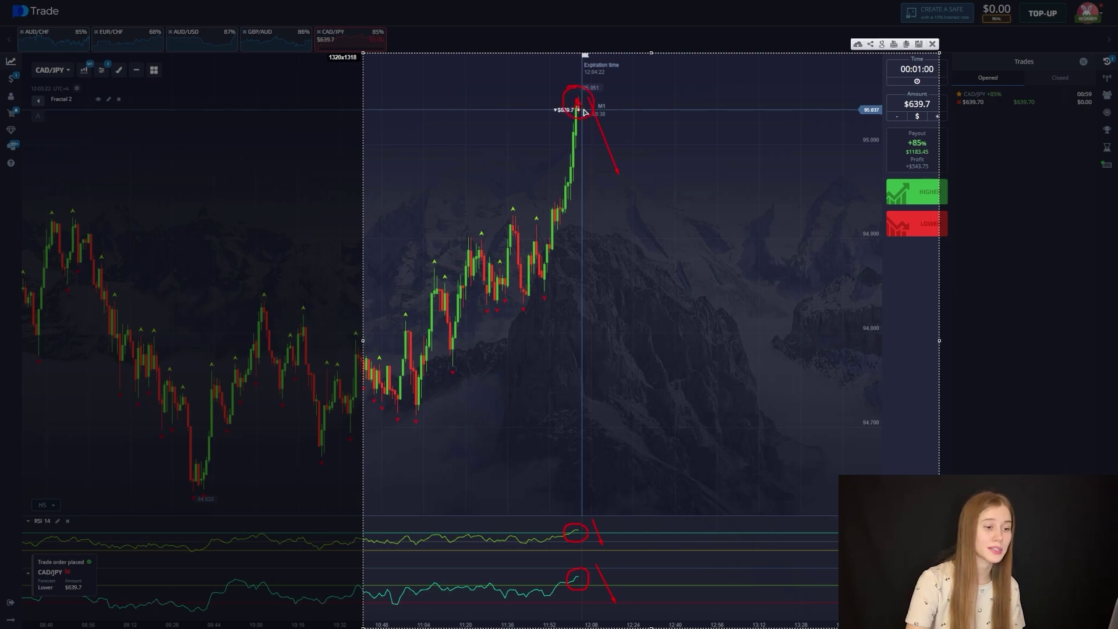
{"action": "left_click", "coordinate": [933, 45]}
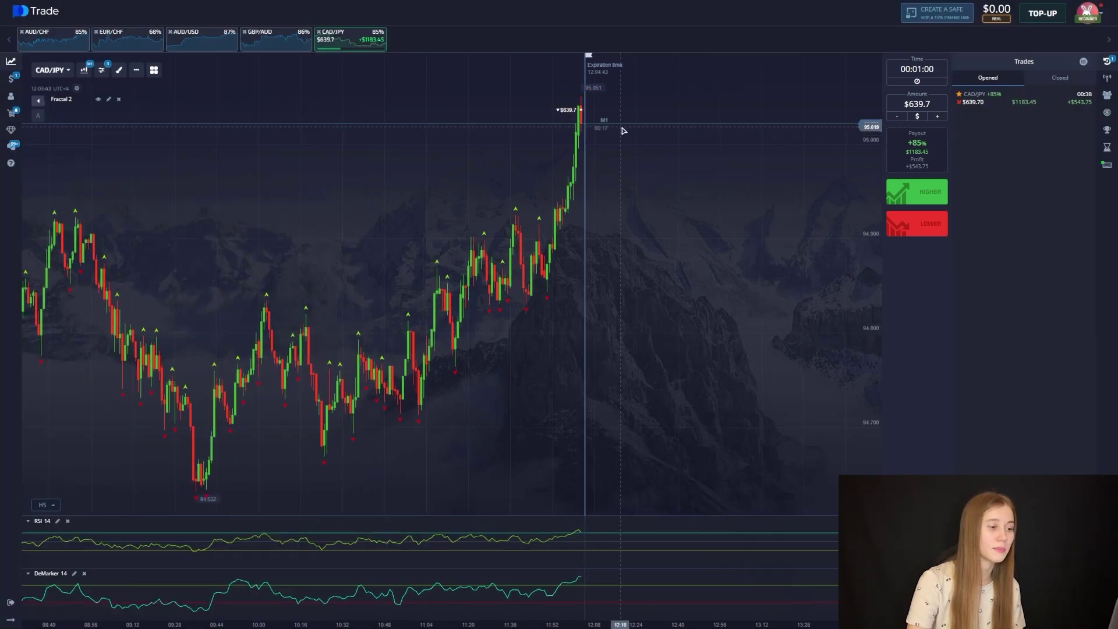
Zoom the chart in, then back to H5, as the CAD/JPY trade wins, reaching $1183.45
{"action": "scroll", "coordinate": [626, 123], "scroll_direction": "up", "scroll_amount": 5}
{"action": "scroll", "coordinate": [651, 140], "scroll_direction": "up", "scroll_amount": 3}
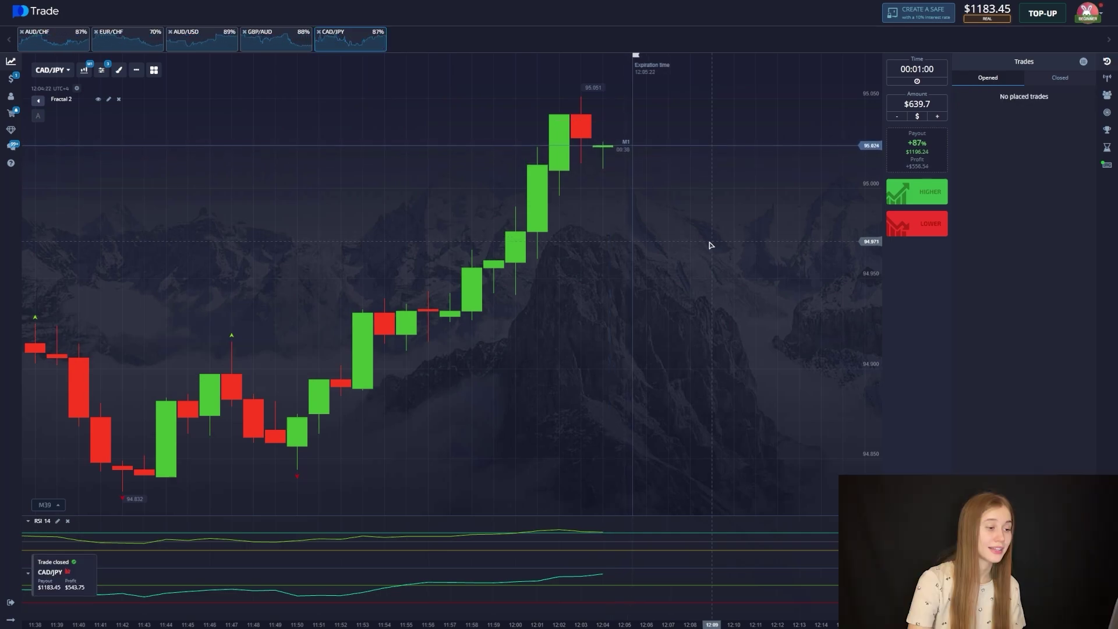
{"action": "scroll", "coordinate": [711, 244], "scroll_direction": "down", "scroll_amount": 5}
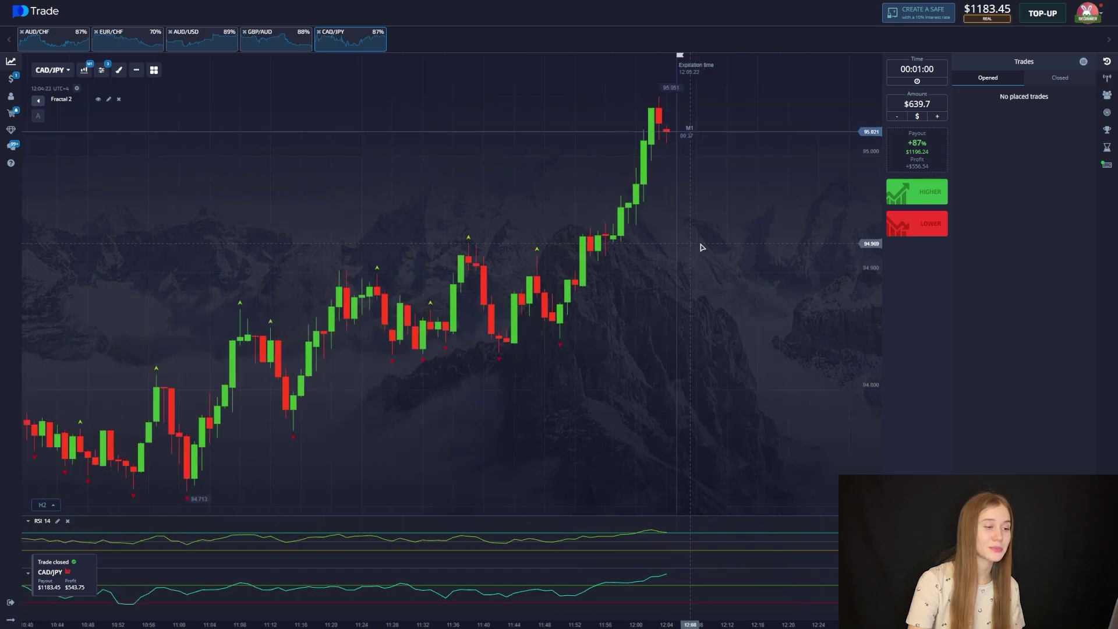
{"action": "scroll", "coordinate": [702, 247], "scroll_direction": "down", "scroll_amount": 3}
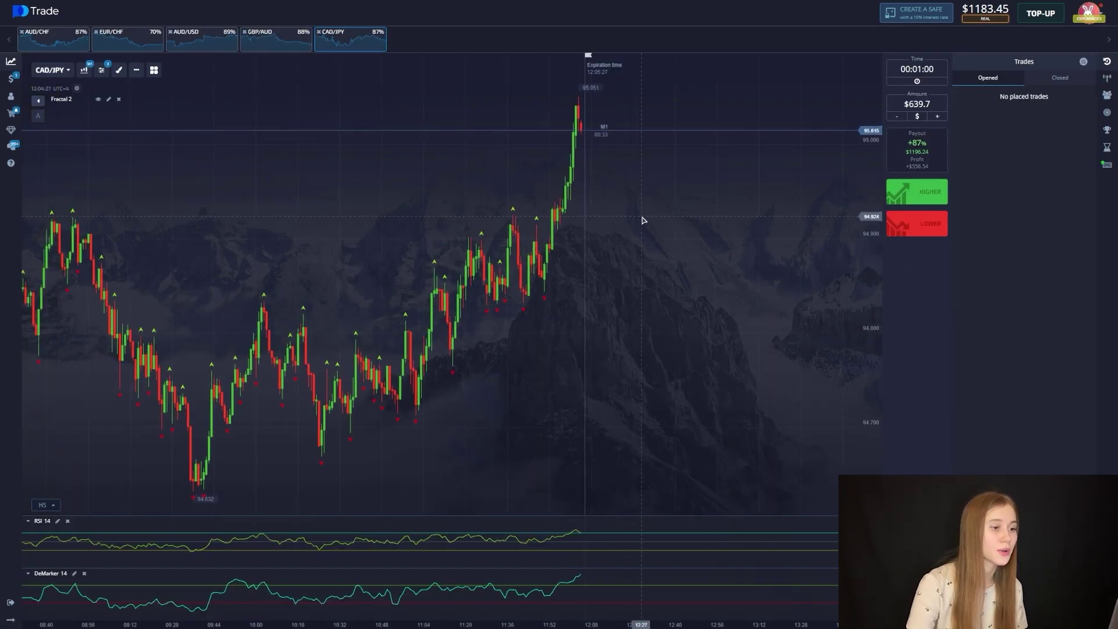
Move through AUD/CHF and EUR/CHF to the AUD/USD chart and start retyping the trade amount
{"action": "left_click", "coordinate": [49, 50]}
{"action": "left_click", "coordinate": [95, 44]}
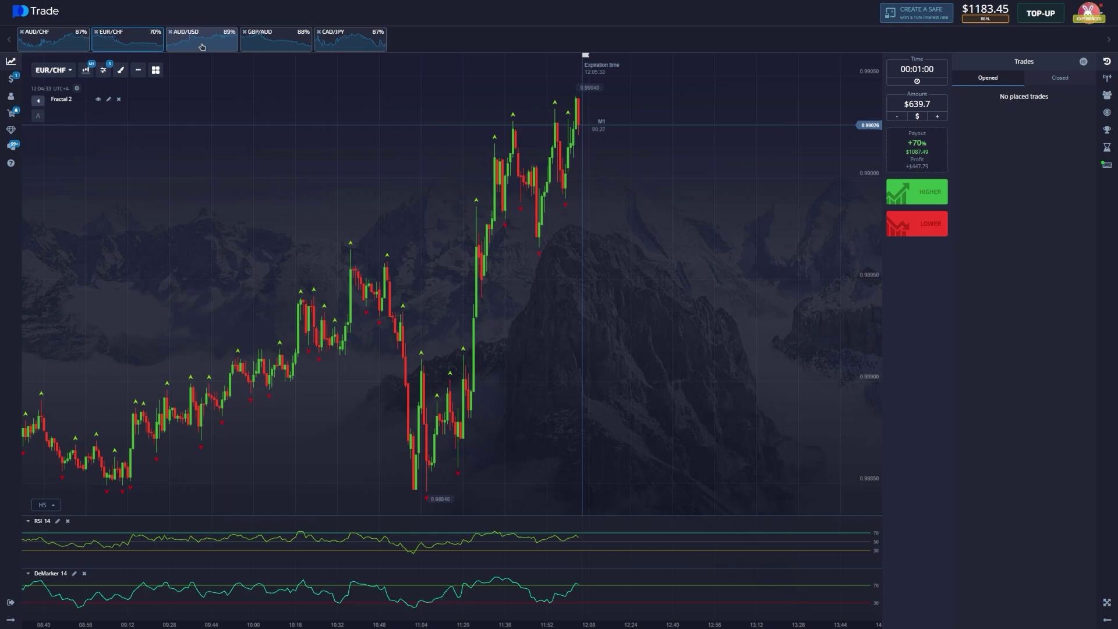
{"action": "left_click", "coordinate": [202, 46]}
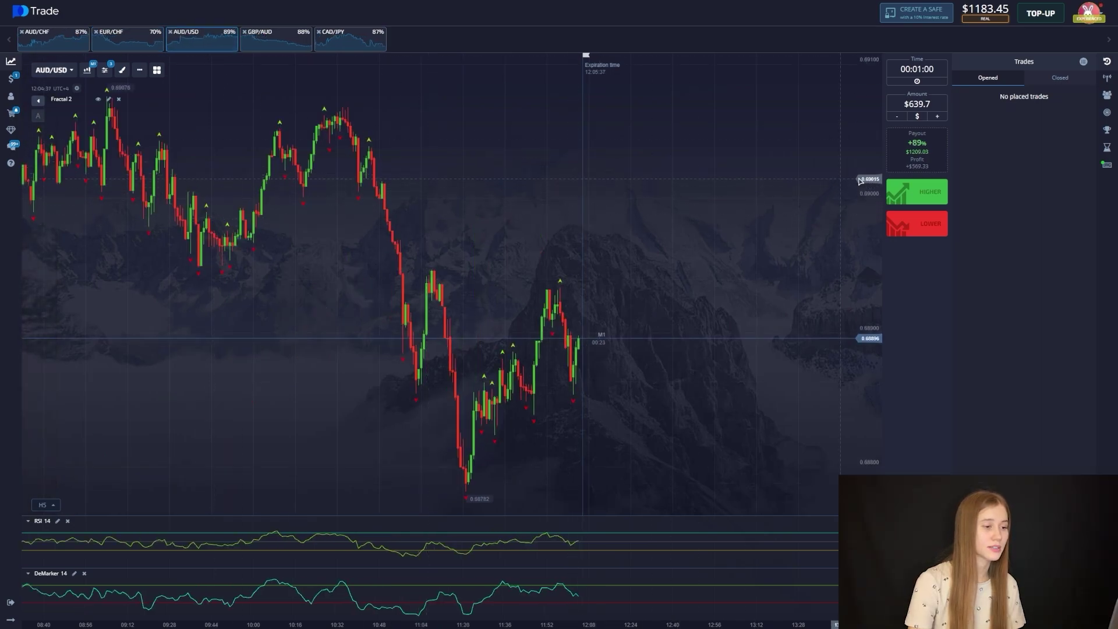
{"action": "left_click", "coordinate": [919, 105]}
{"action": "type", "text": "1"}
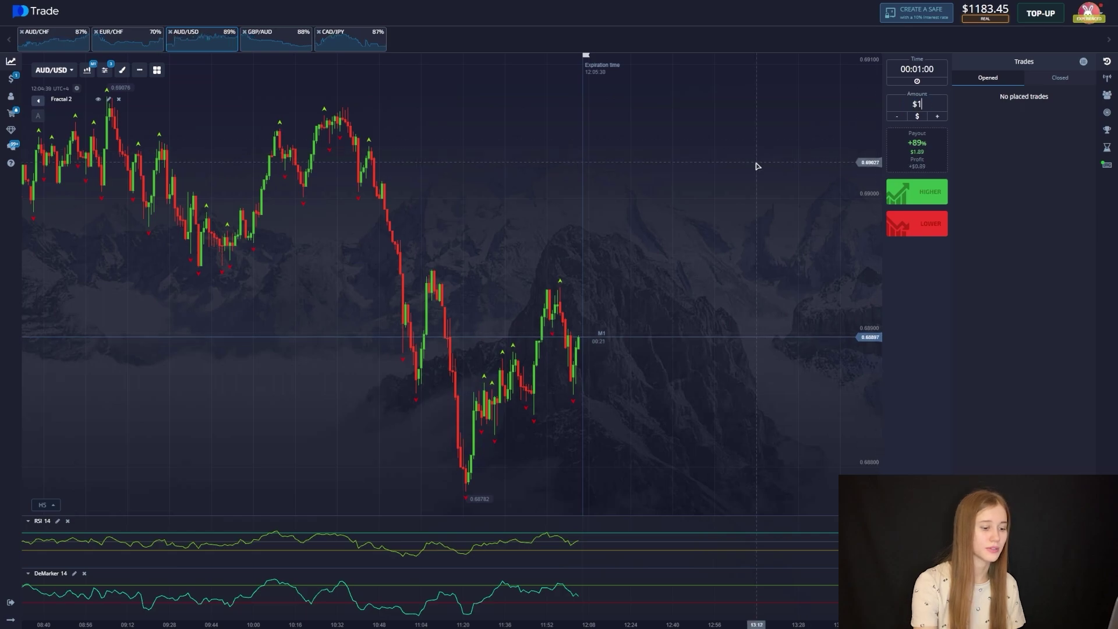
{"action": "type", "text": "83"}
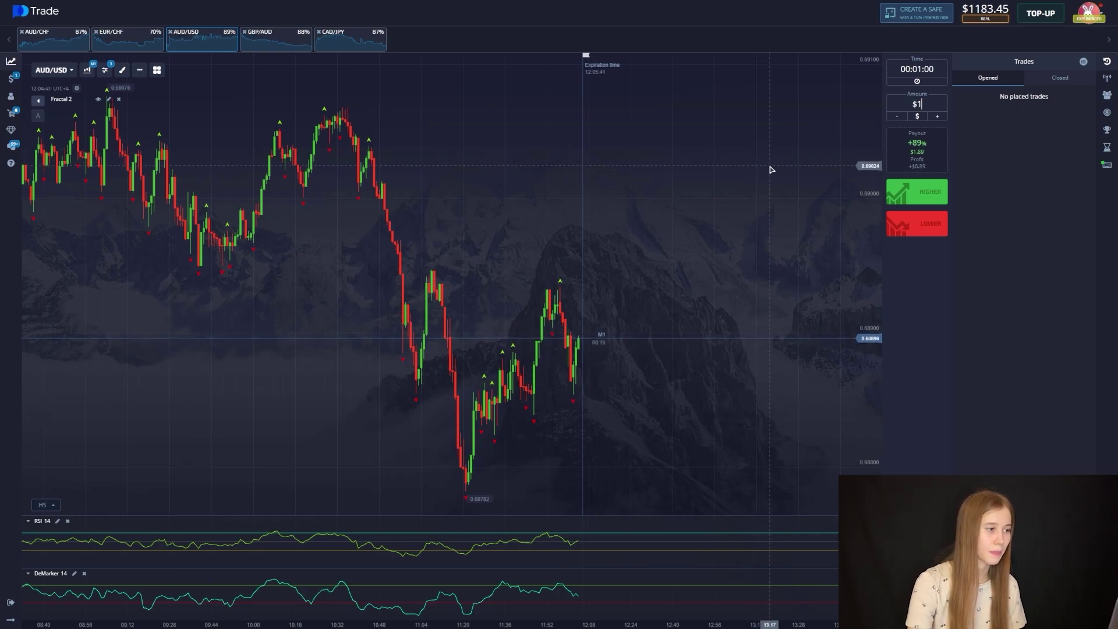
{"action": "type", "text": "000"}
Place the $1000 Higher bet on AUD/USD and mark the fresh low with a circle and upward arrow
{"action": "left_click", "coordinate": [917, 191]}
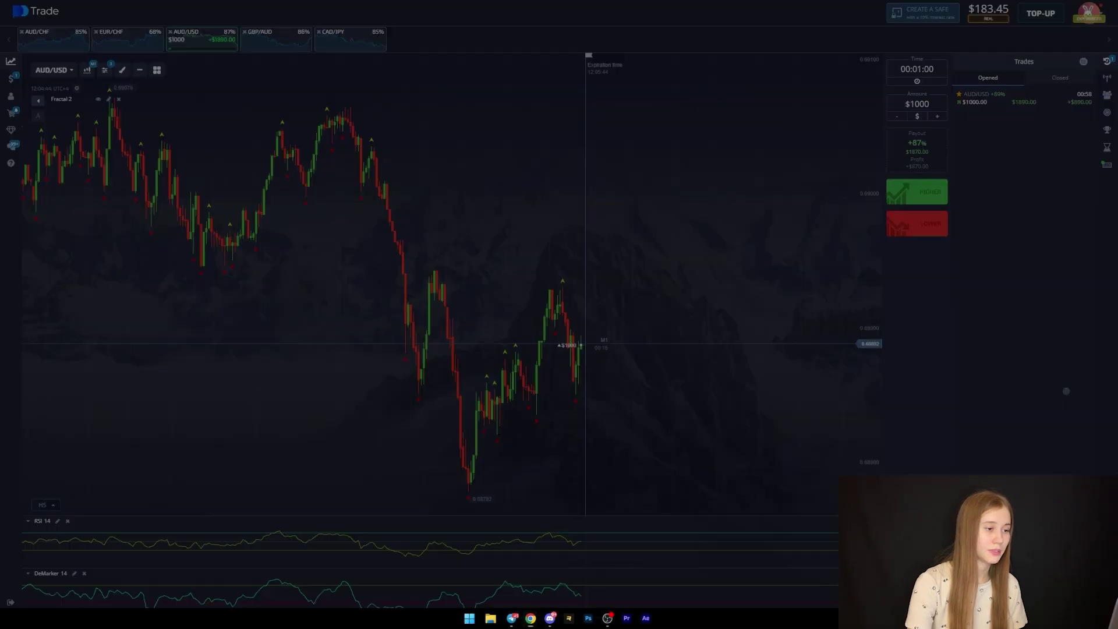
{"action": "left_click_drag", "start_coordinate": [292, 174], "coordinate": [924, 628]}
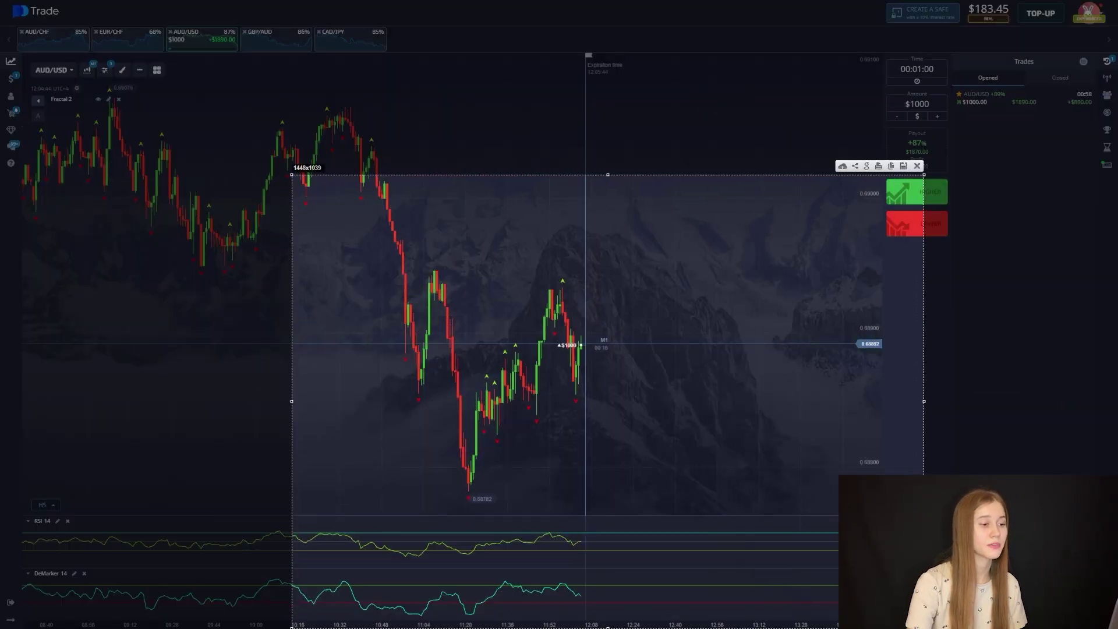
{"action": "mouse_move", "coordinate": [583, 389]}
{"action": "left_mouse_down"}
{"action": "mouse_move", "coordinate": [568, 406]}
{"action": "mouse_move", "coordinate": [584, 366]}
{"action": "left_mouse_up"}
{"action": "left_click_drag", "start_coordinate": [593, 327], "coordinate": [592, 326]}
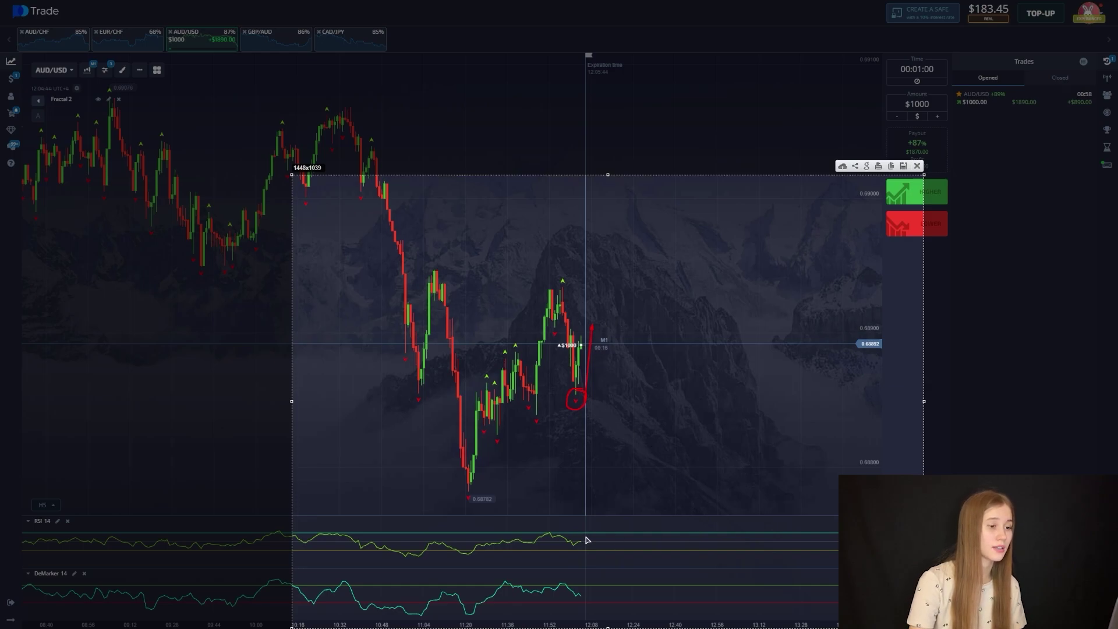
Circle the RSI and DeMarker dips, add an upward DeMarker arrow, and close the overlay
{"action": "mouse_move", "coordinate": [582, 535]}
{"action": "left_mouse_down"}
{"action": "mouse_move", "coordinate": [563, 545]}
{"action": "mouse_move", "coordinate": [610, 521]}
{"action": "left_mouse_up"}
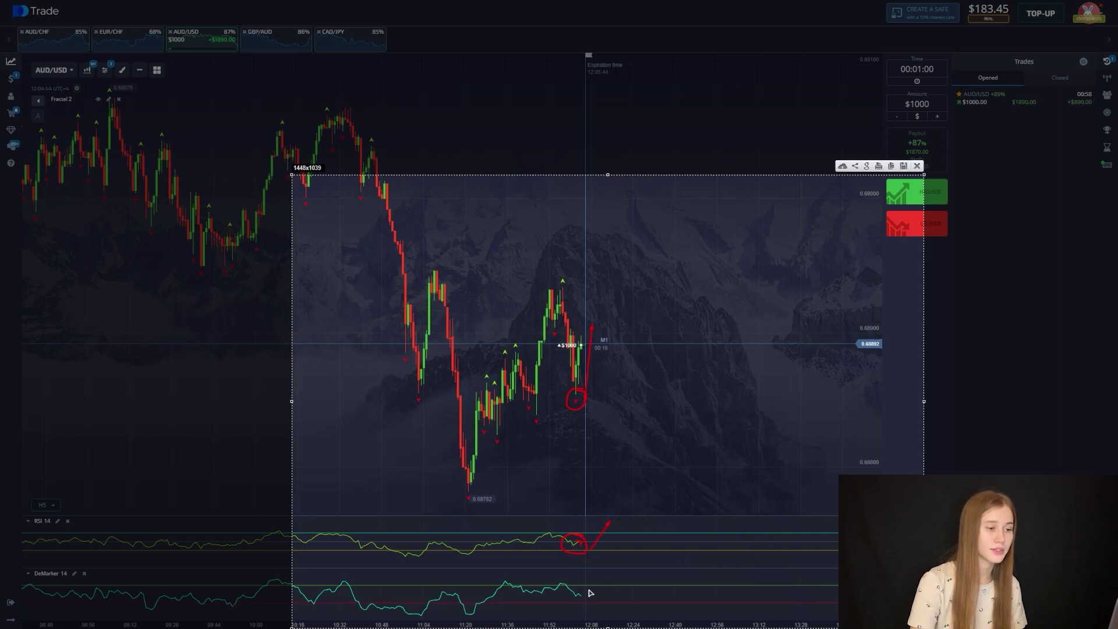
{"action": "left_click_drag", "start_coordinate": [588, 595], "coordinate": [576, 589]}
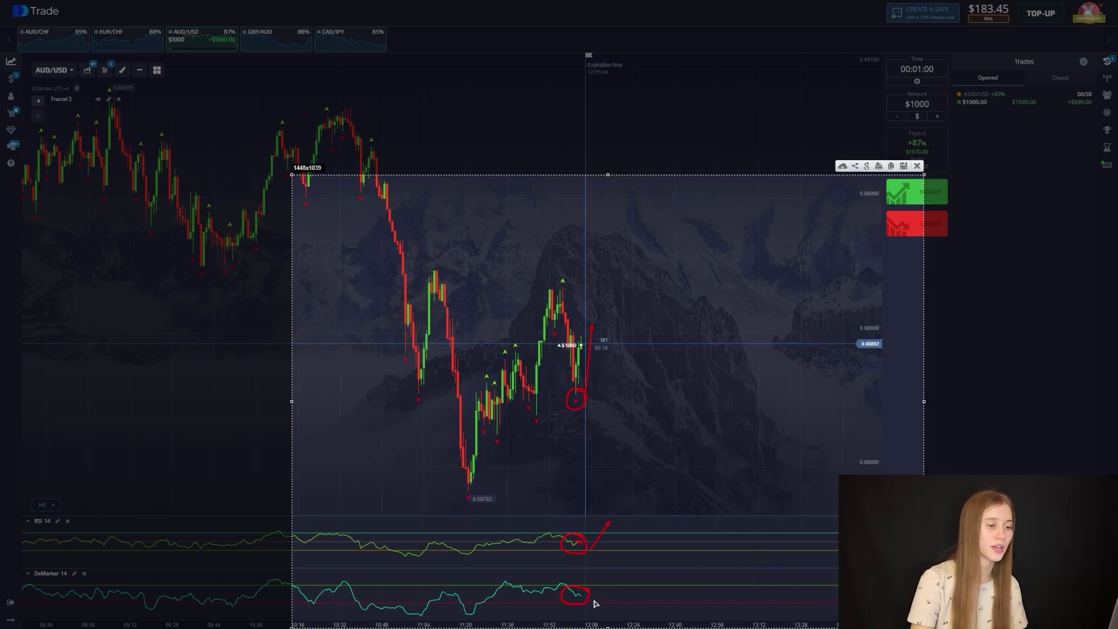
{"action": "left_click_drag", "start_coordinate": [595, 600], "coordinate": [605, 579]}
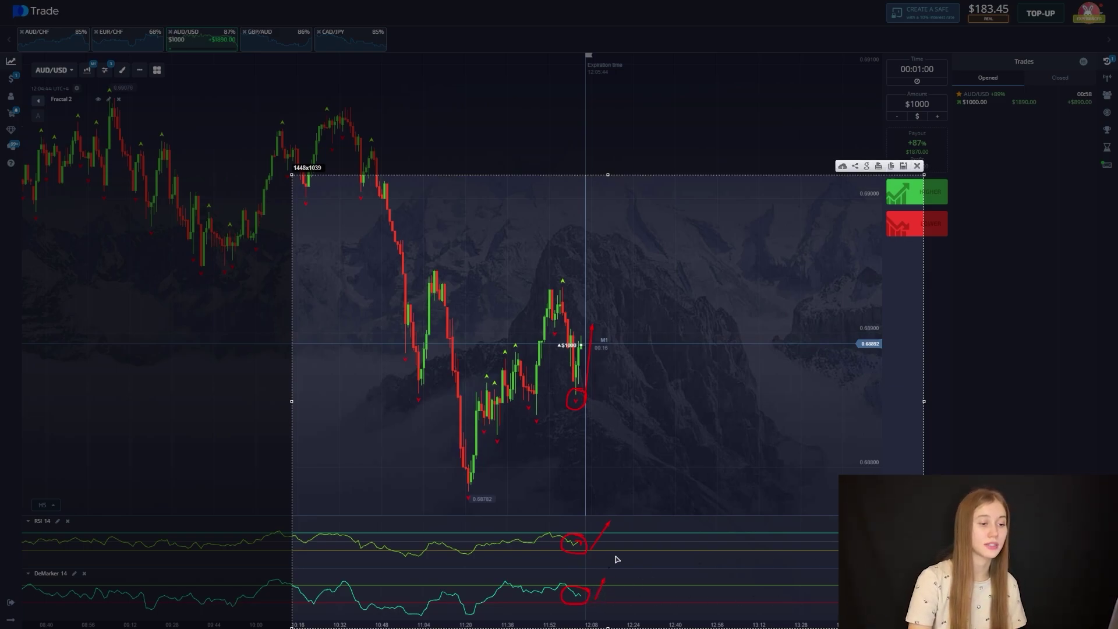
{"action": "left_click", "coordinate": [917, 166]}
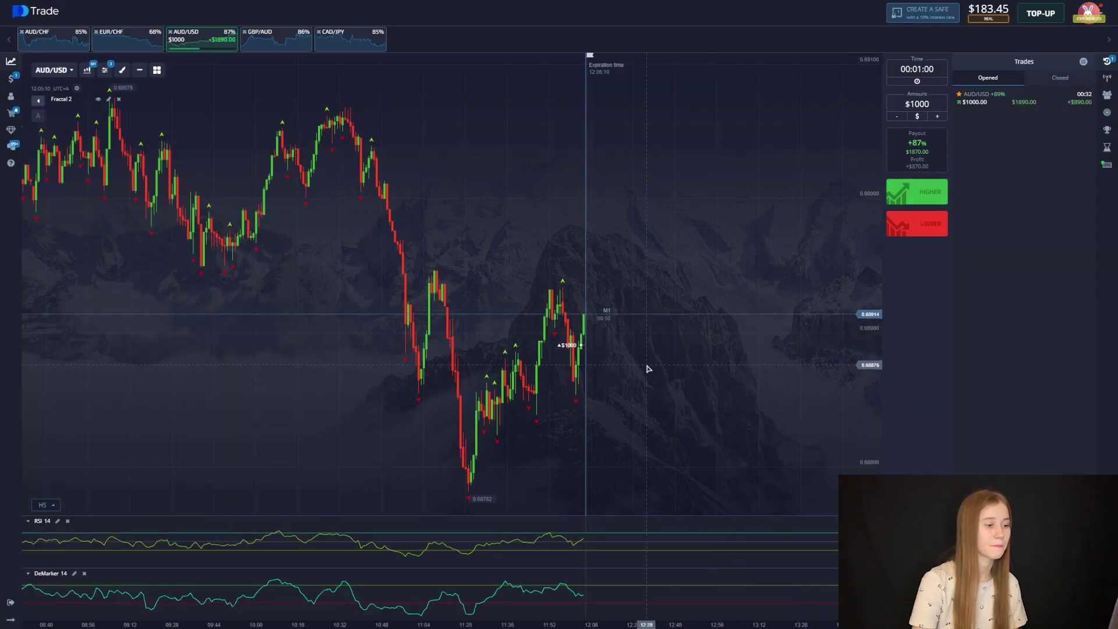
Zoom the chart in and back out to H5 while the AUD/USD trade wins, reaching $2073.45
{"action": "scroll", "coordinate": [649, 368], "scroll_direction": "up", "scroll_amount": 10}
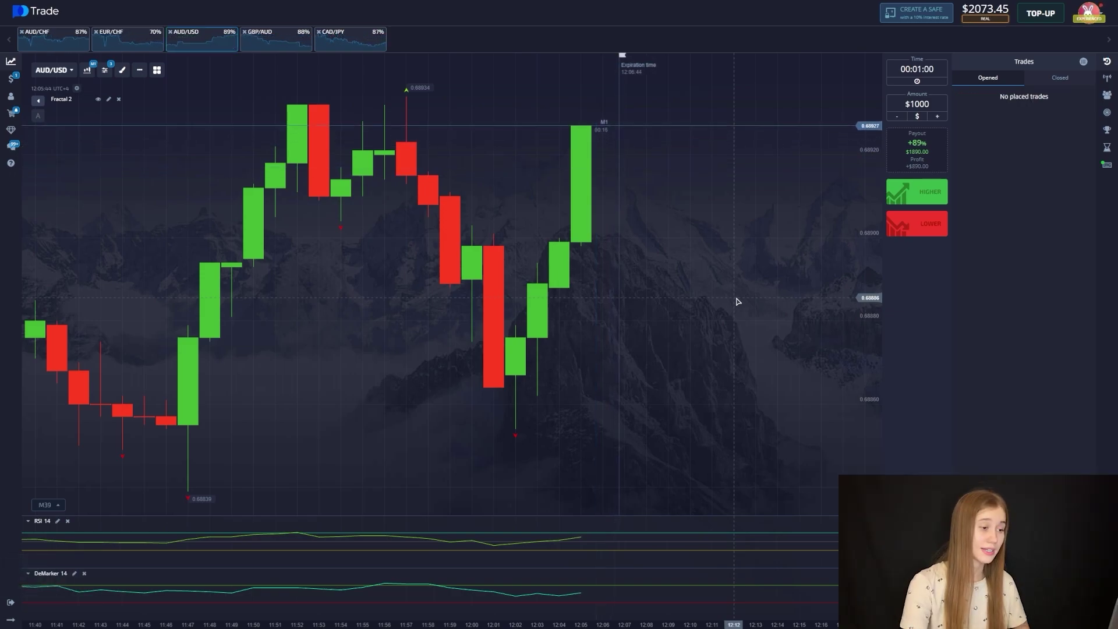
{"action": "scroll", "coordinate": [692, 311], "scroll_direction": "down", "scroll_amount": 10}
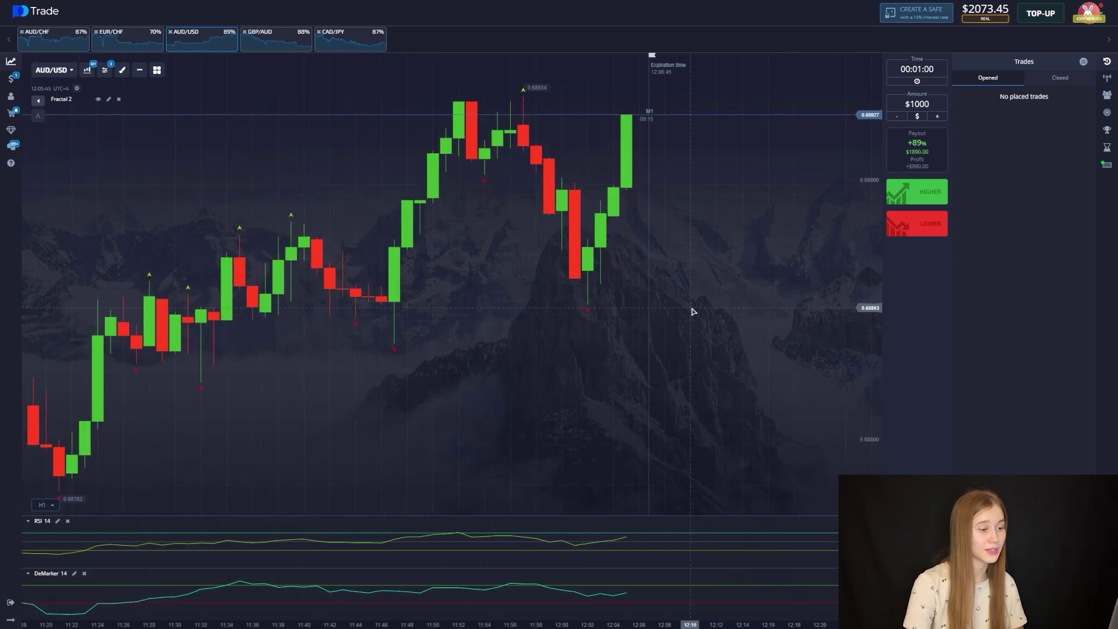
{"action": "scroll", "coordinate": [692, 310], "scroll_direction": "down", "scroll_amount": 3}
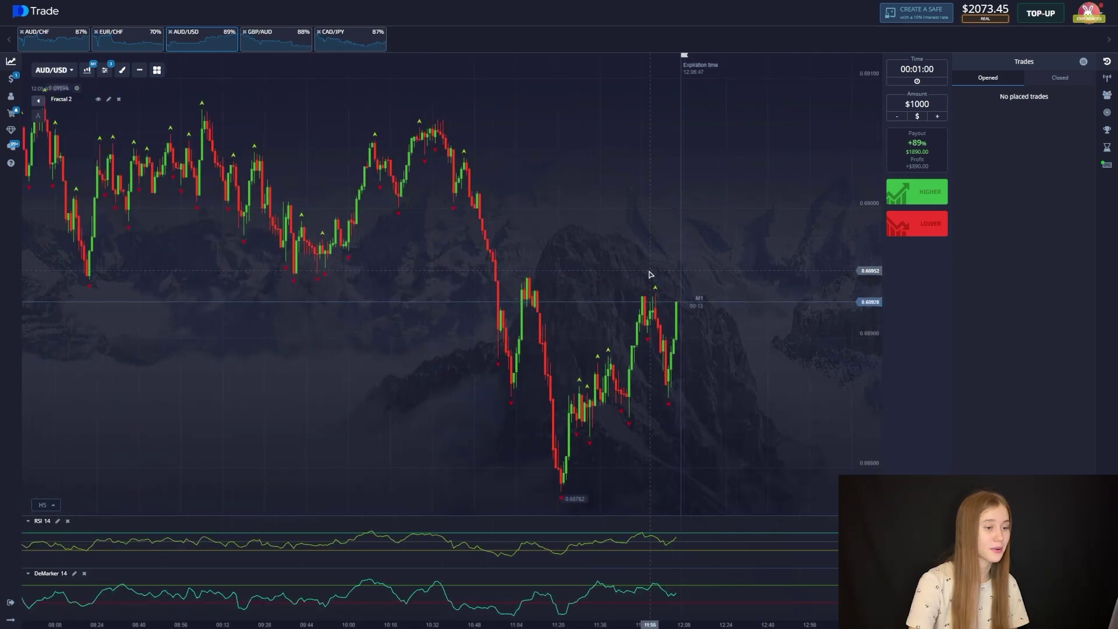
Switch the chart to GBP/AUD and place a $1000 one-minute Higher trade
{"action": "left_click", "coordinate": [352, 47]}
{"action": "left_click", "coordinate": [269, 43]}
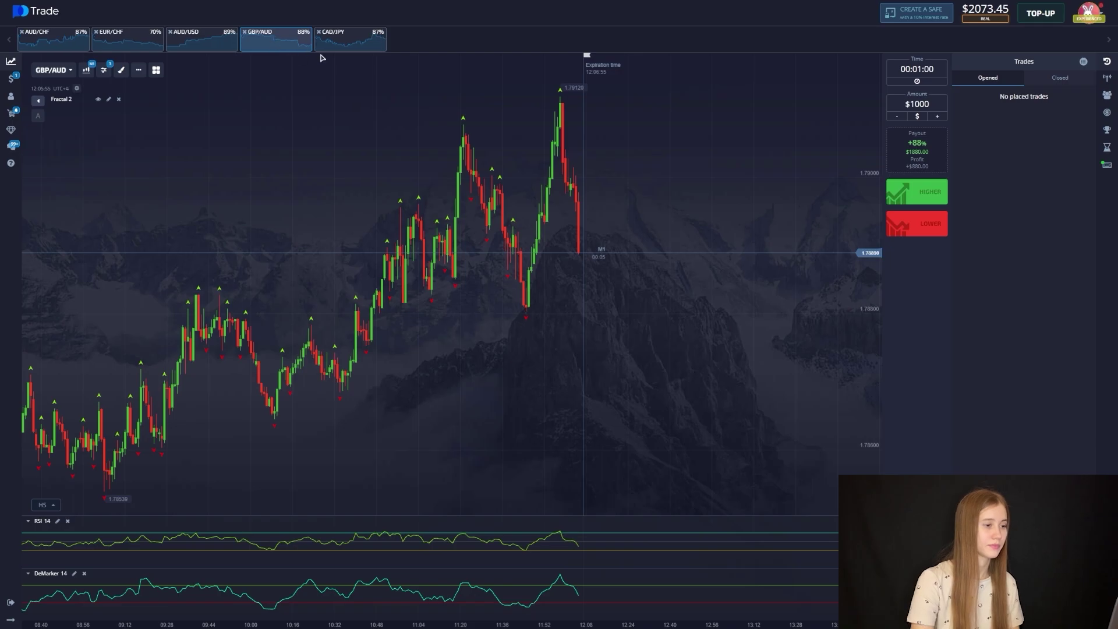
{"action": "left_click", "coordinate": [914, 200]}
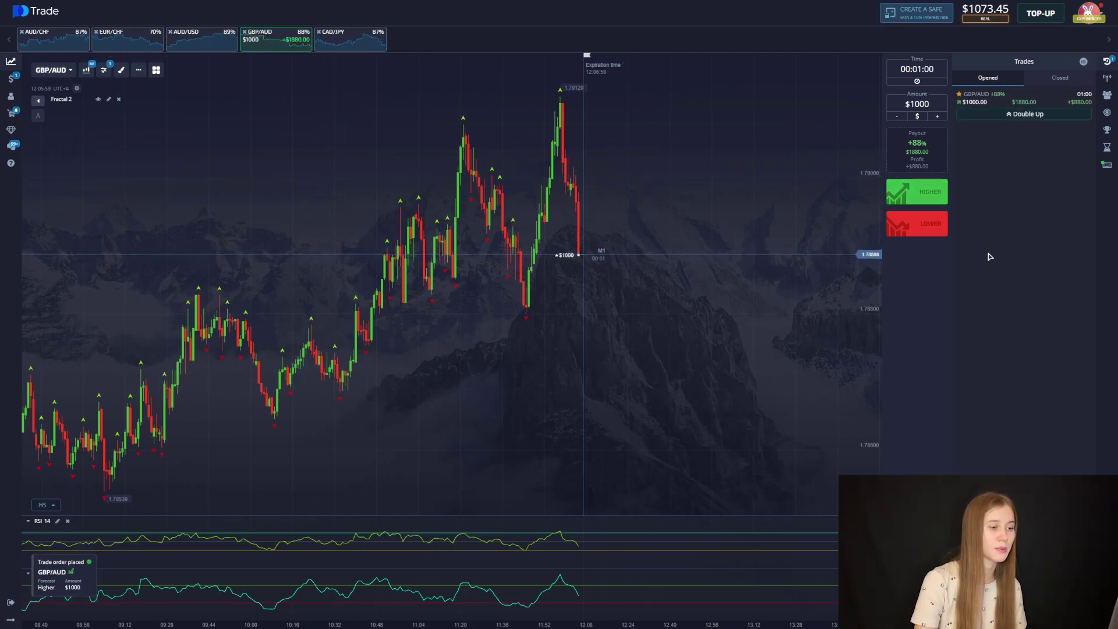
Capture the chart, circle the recent GBP/AUD peak, and sketch the expected rebound in red
{"action": "key", "text": "Print"}
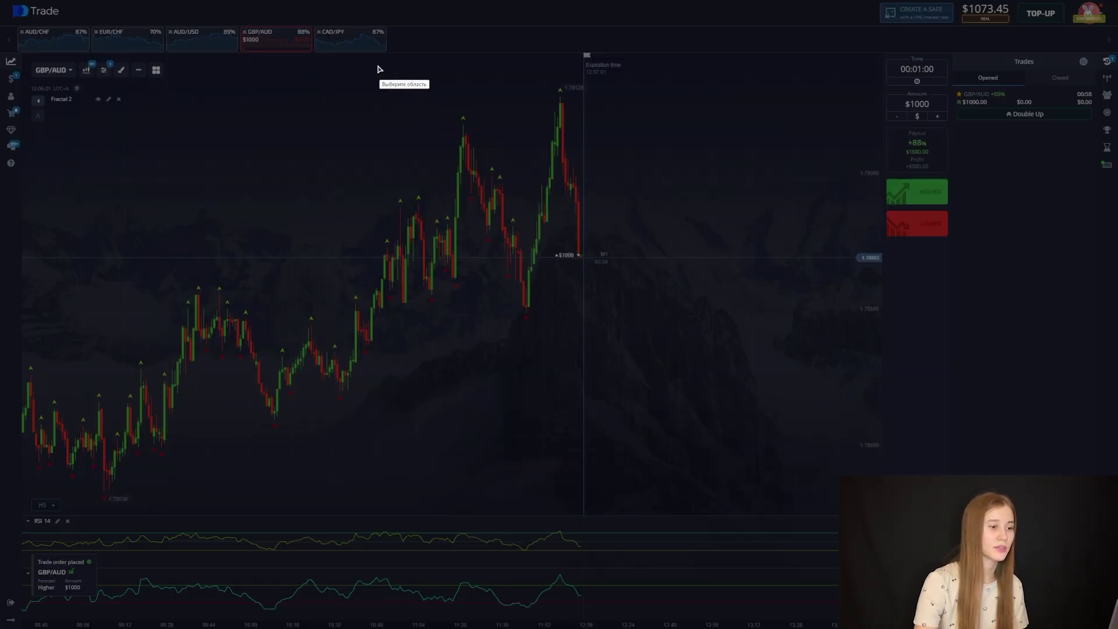
{"action": "left_click_drag", "start_coordinate": [367, 58], "coordinate": [977, 627]}
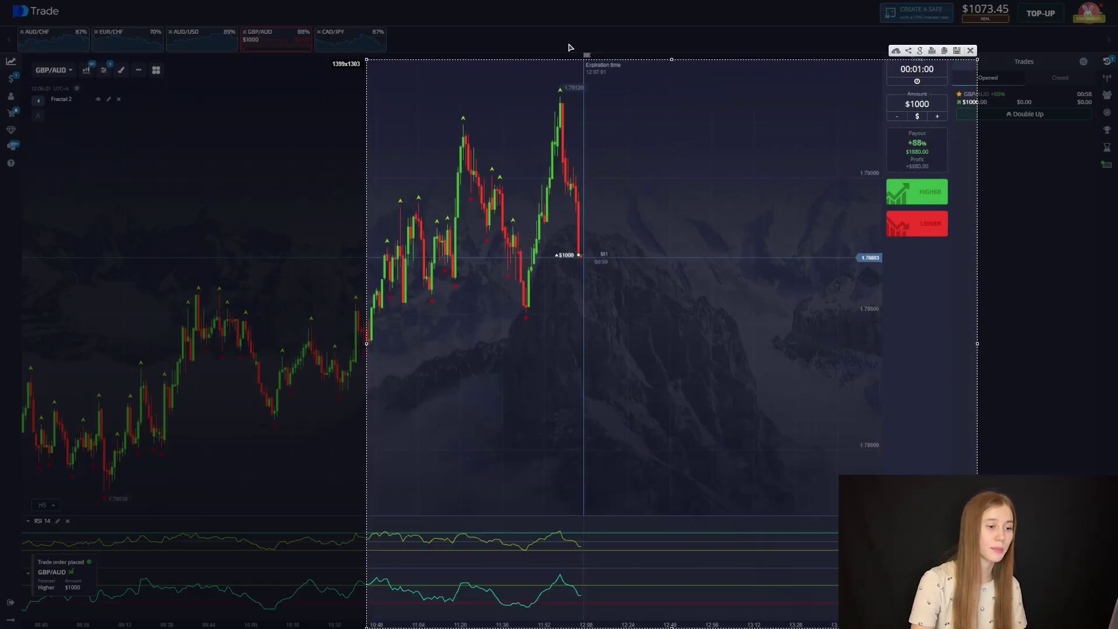
{"action": "left_click_drag", "start_coordinate": [577, 85], "coordinate": [570, 79]}
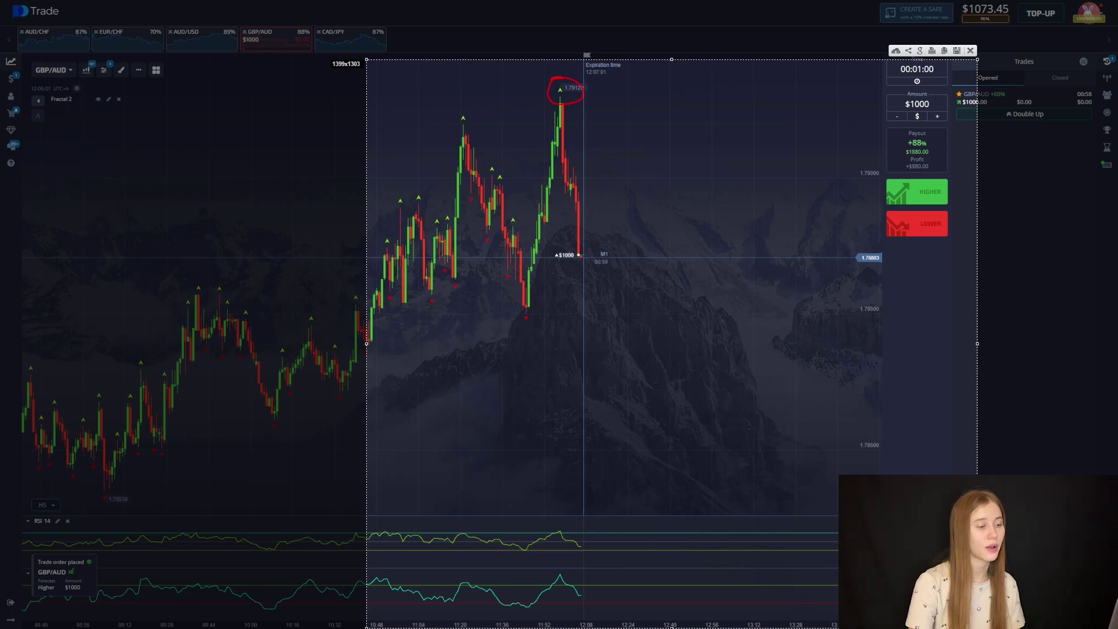
{"action": "left_click_drag", "start_coordinate": [608, 282], "coordinate": [608, 294]}
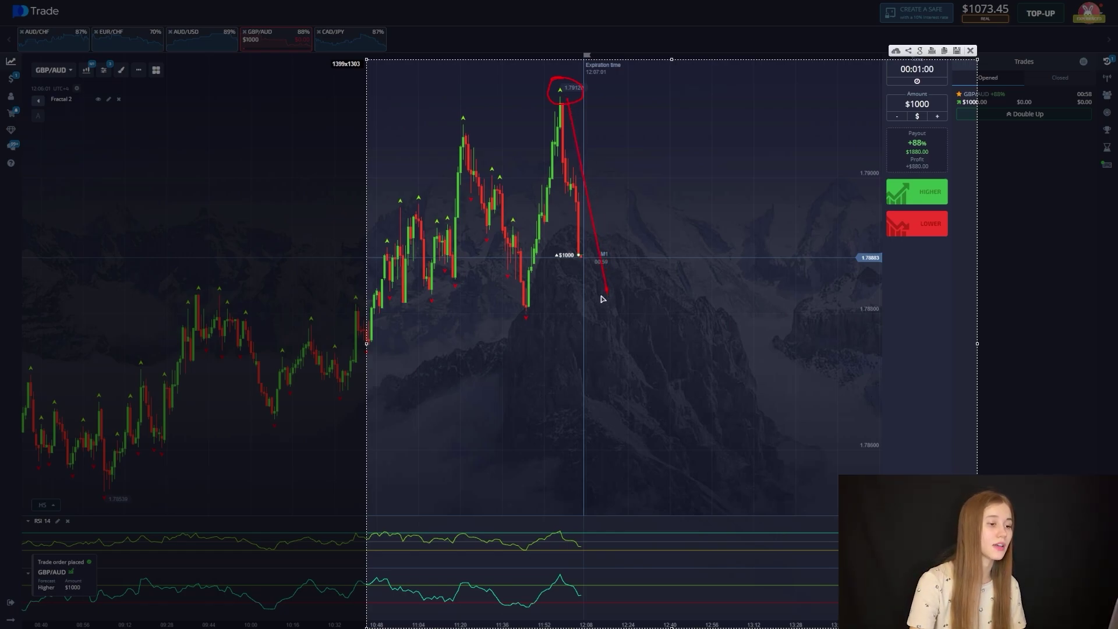
{"action": "left_click", "coordinate": [578, 262]}
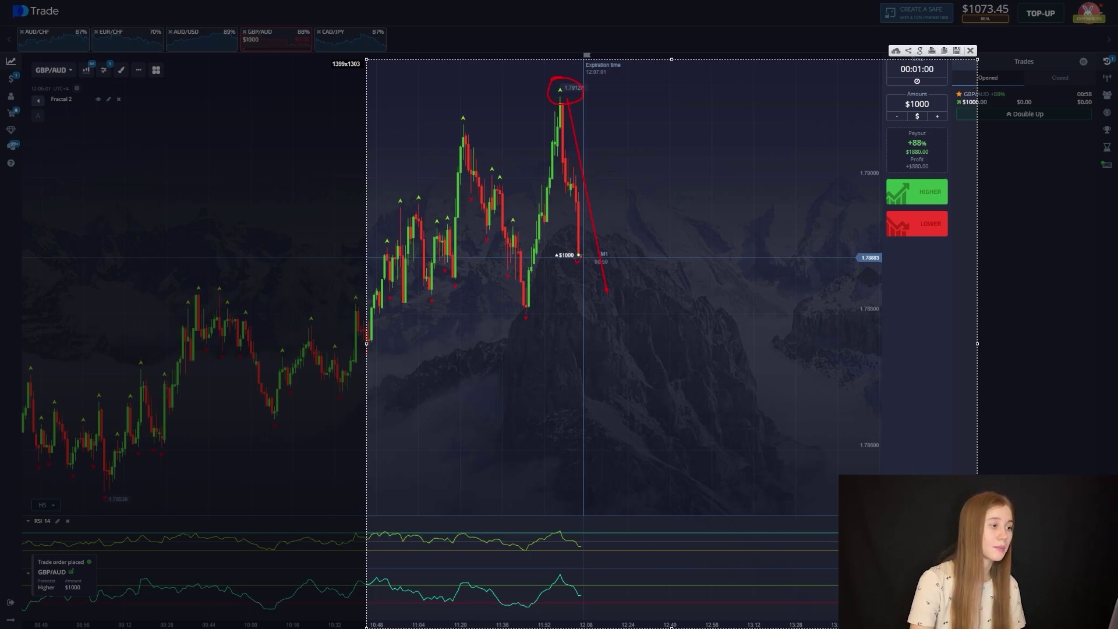
{"action": "left_click_drag", "start_coordinate": [610, 265], "coordinate": [620, 211]}
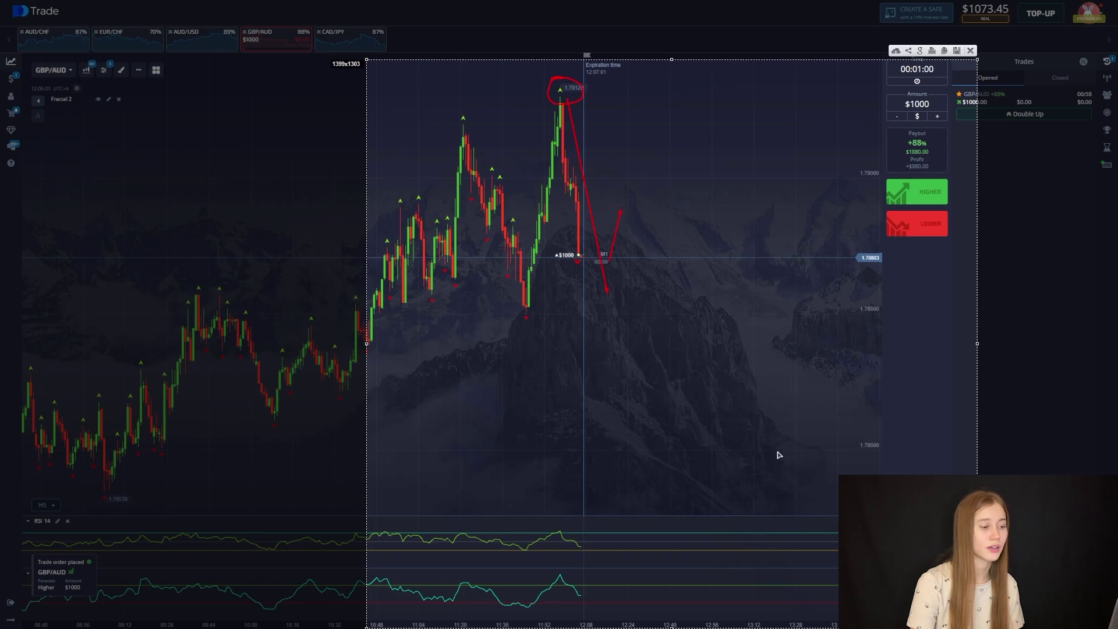
Circle the RSI and DeMarker dips, mark upturns beside them, then discard the markings
{"action": "left_click_drag", "start_coordinate": [575, 543], "coordinate": [586, 541]}
{"action": "mouse_move", "coordinate": [582, 594]}
{"action": "left_mouse_down"}
{"action": "mouse_move", "coordinate": [574, 599]}
{"action": "mouse_move", "coordinate": [586, 589]}
{"action": "left_mouse_up"}
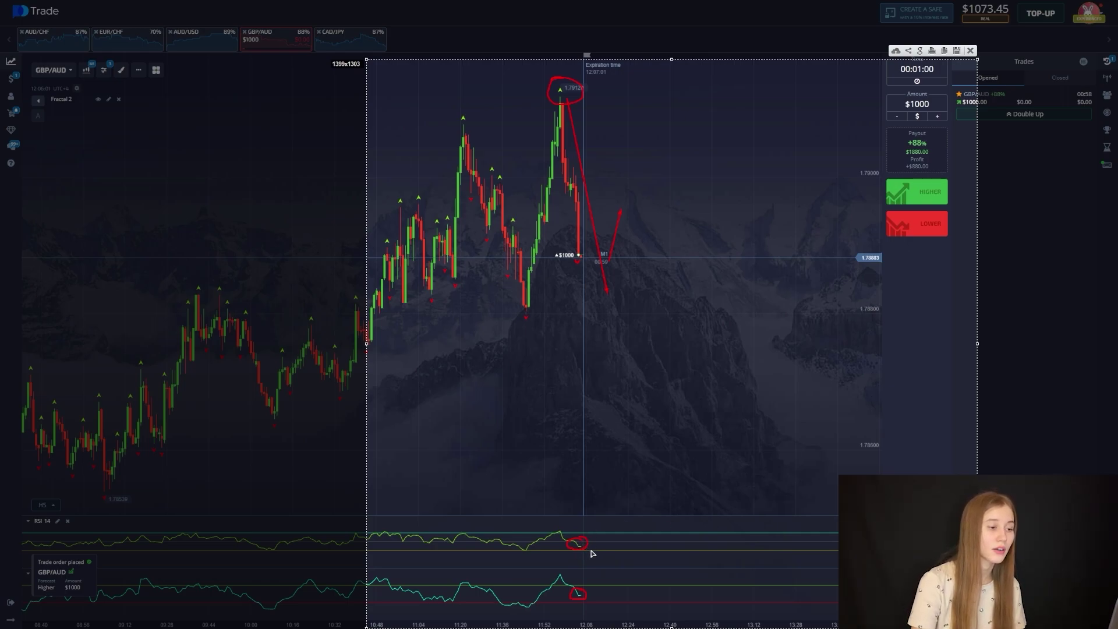
{"action": "left_click_drag", "start_coordinate": [592, 550], "coordinate": [606, 533]}
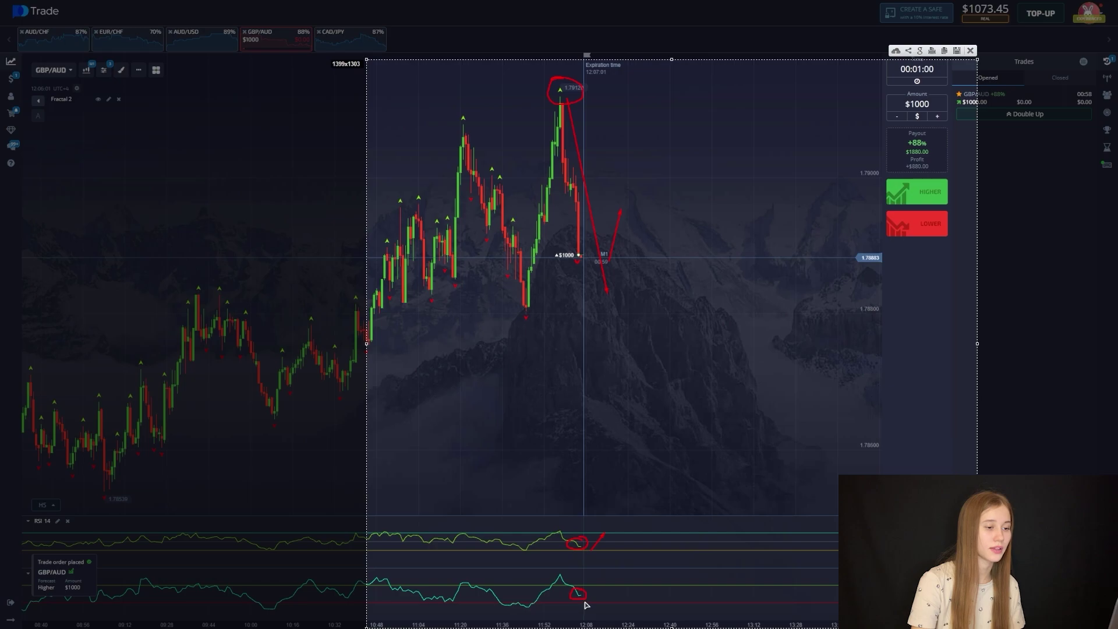
{"action": "left_click_drag", "start_coordinate": [585, 605], "coordinate": [596, 589]}
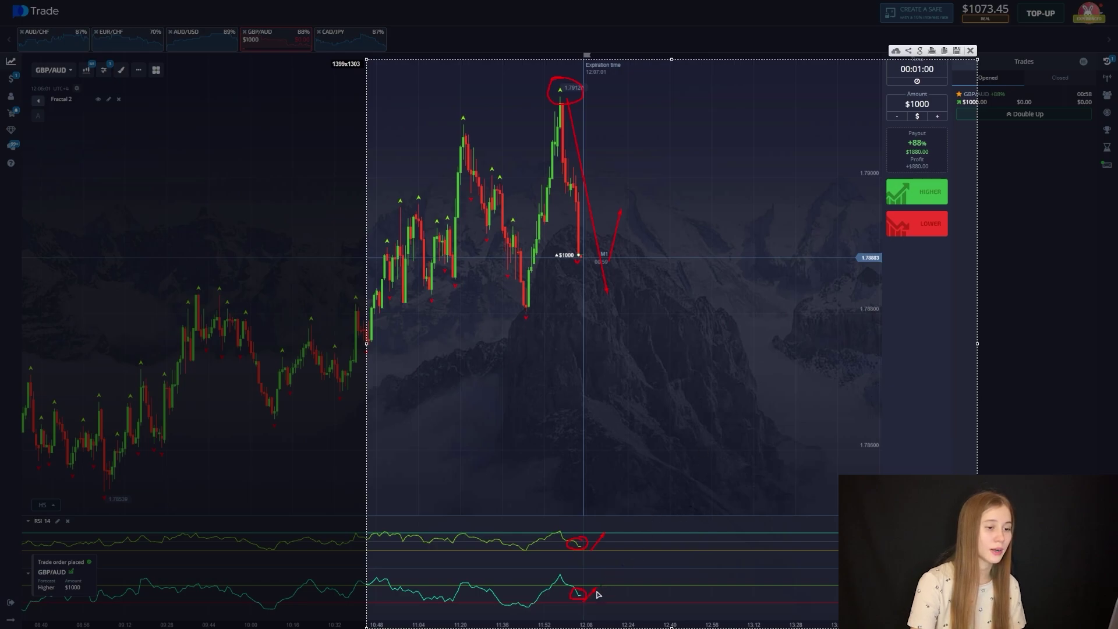
{"action": "left_click", "coordinate": [971, 50]}
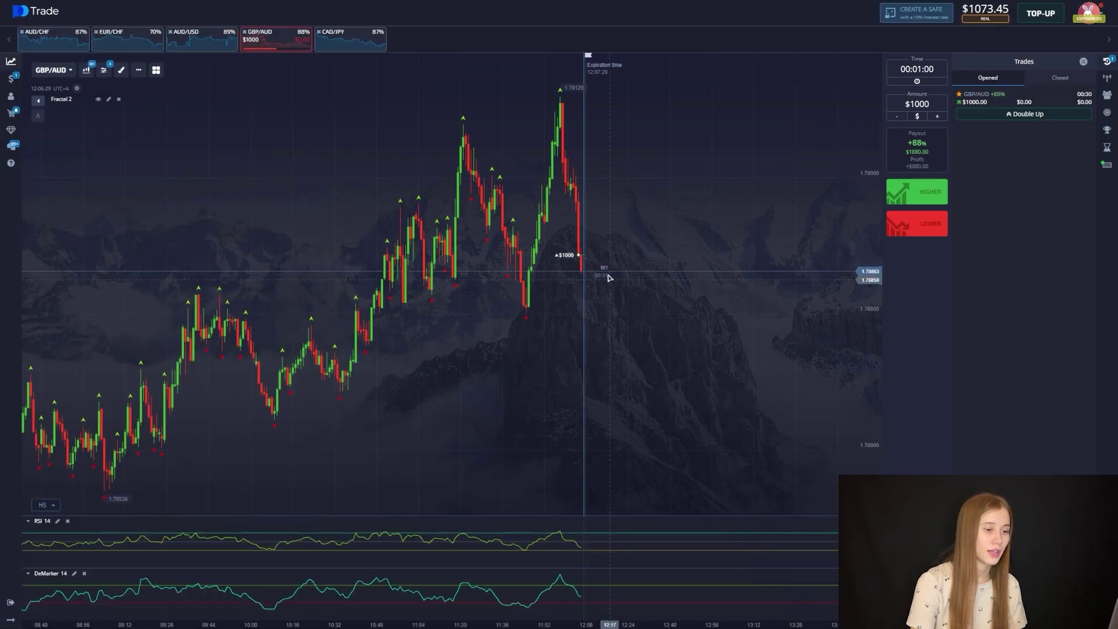
Zoom the chart in and back out while the GBP/AUD trade closes with $880 profit
{"action": "scroll", "coordinate": [608, 262], "scroll_direction": "up", "scroll_amount": 5}
{"action": "scroll", "coordinate": [592, 389], "scroll_direction": "up", "scroll_amount": 3}
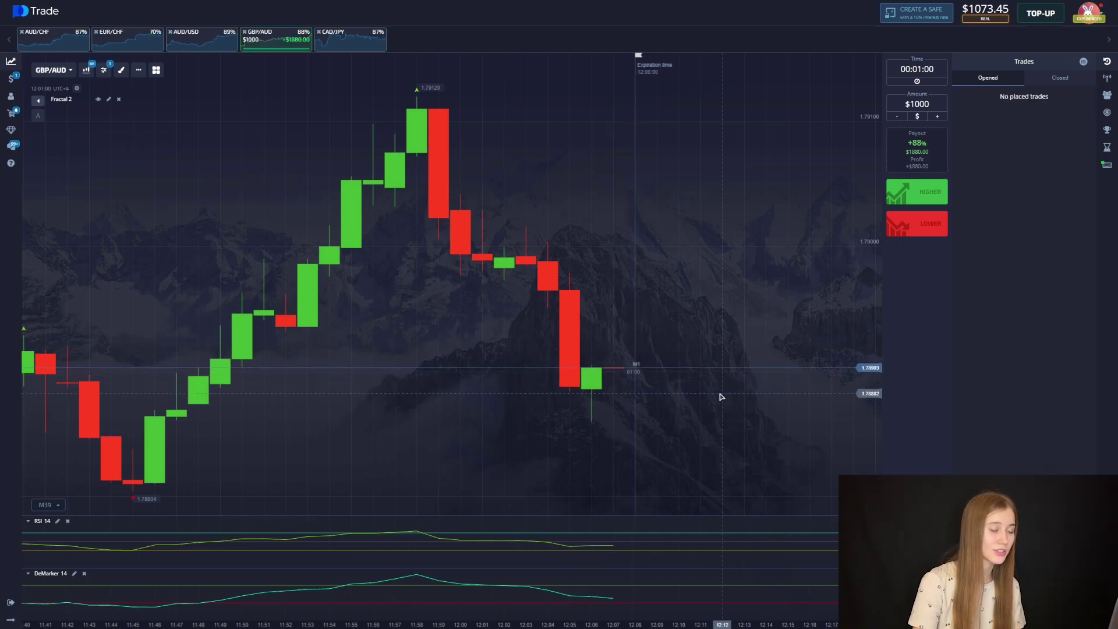
{"action": "scroll", "coordinate": [673, 319], "scroll_direction": "down", "scroll_amount": 3}
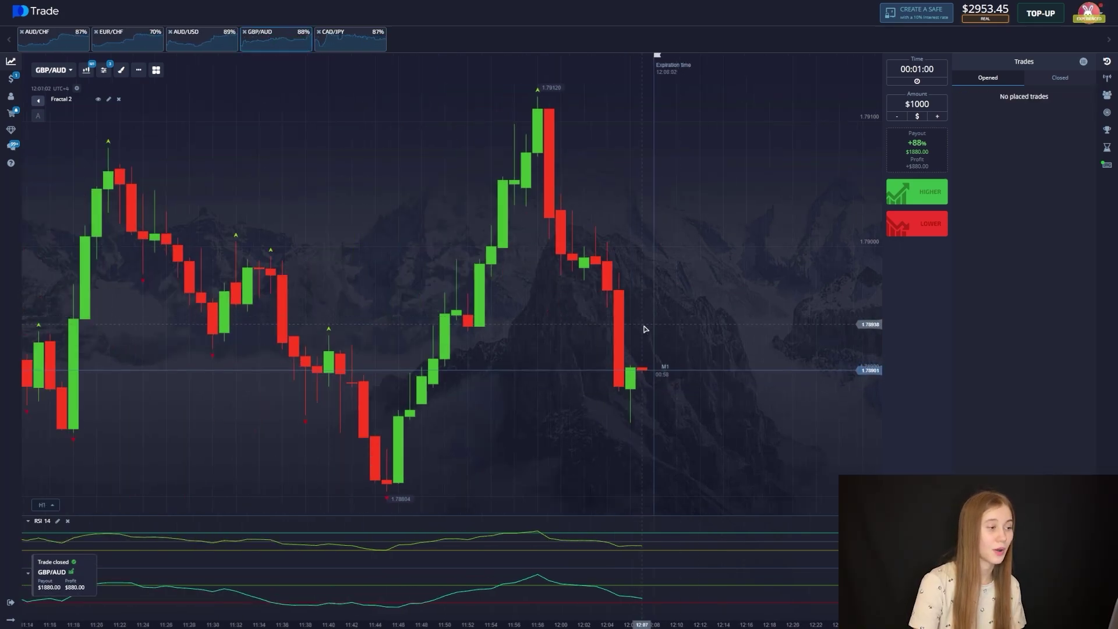
{"action": "scroll", "coordinate": [646, 330], "scroll_direction": "down", "scroll_amount": 4}
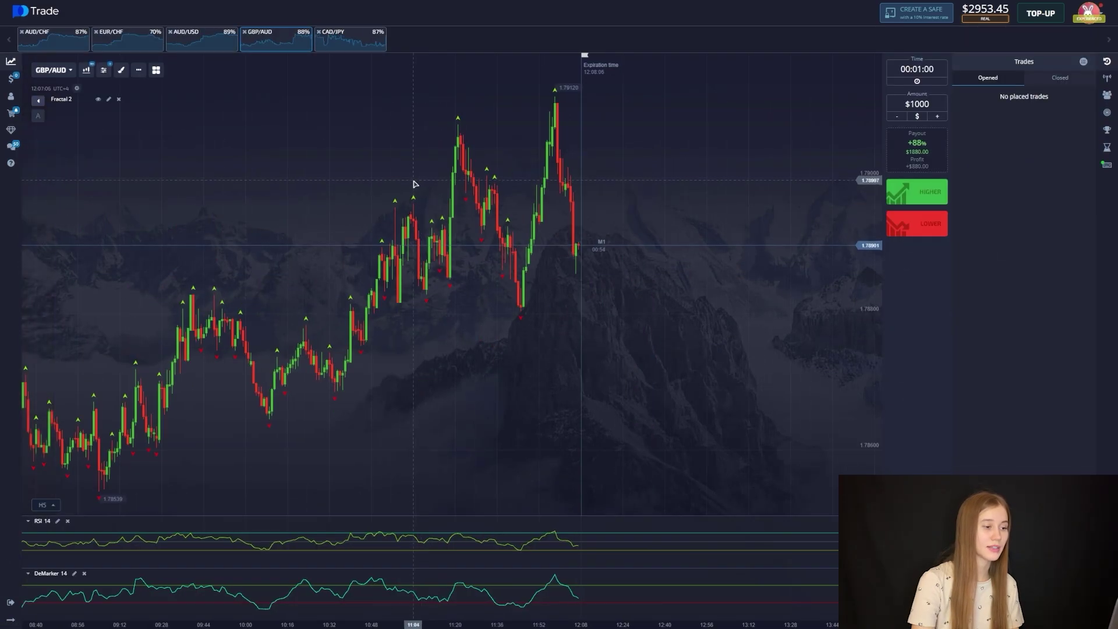
Switch the chart to EUR/CHF and place two $1000 one-minute Lower trades
{"action": "left_click", "coordinate": [349, 48]}
{"action": "left_click", "coordinate": [206, 48]}
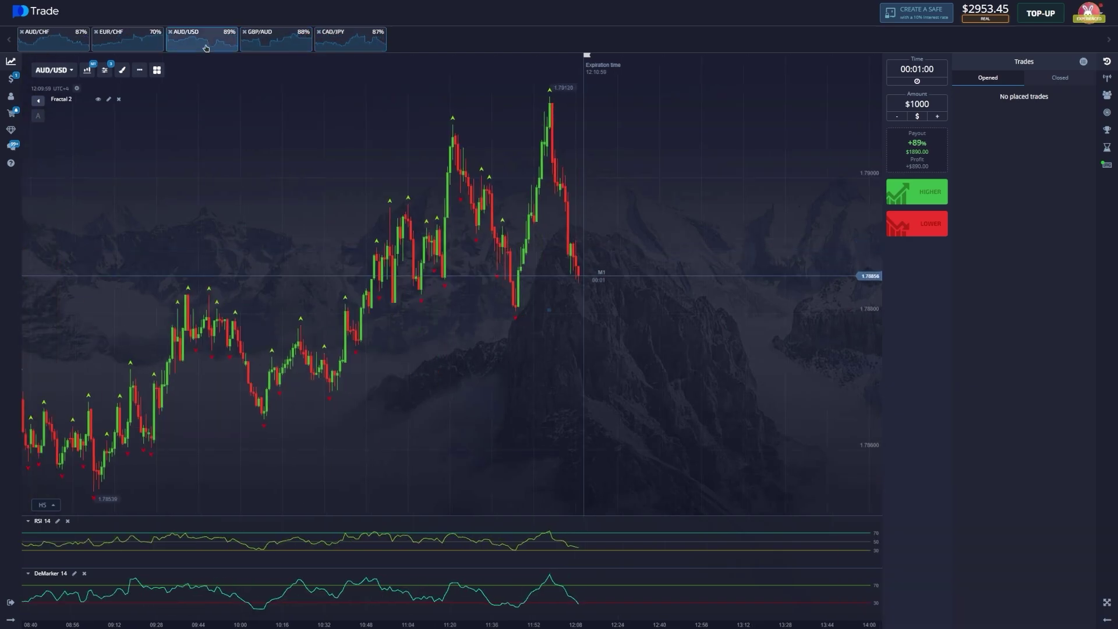
{"action": "left_click", "coordinate": [53, 43]}
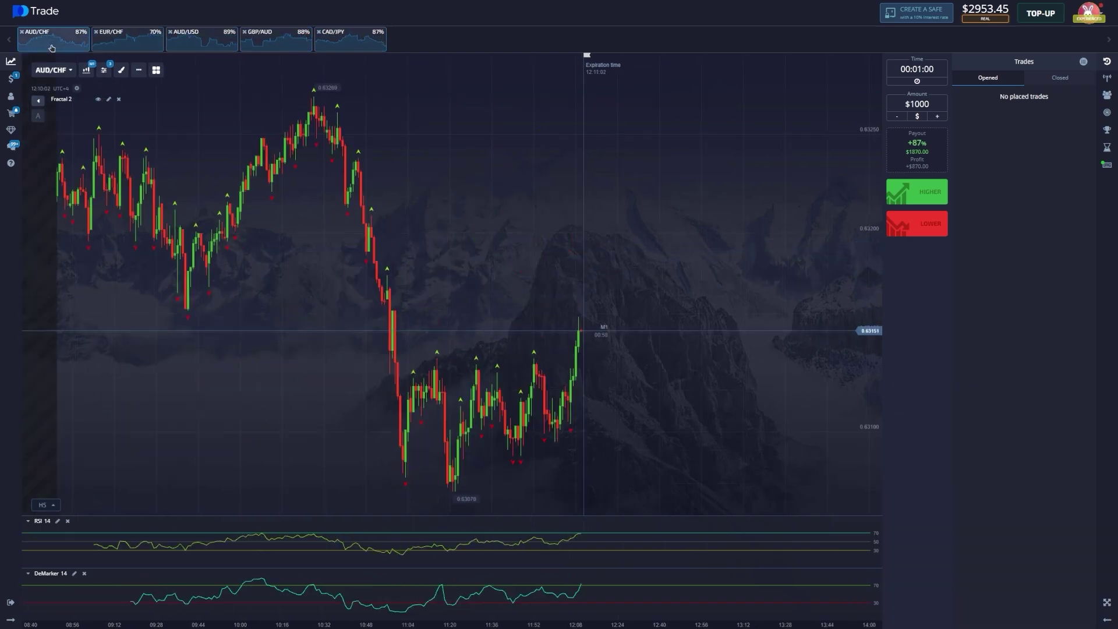
{"action": "left_click", "coordinate": [133, 45]}
{"action": "left_click", "coordinate": [928, 227]}
{"action": "left_click", "coordinate": [927, 227]}
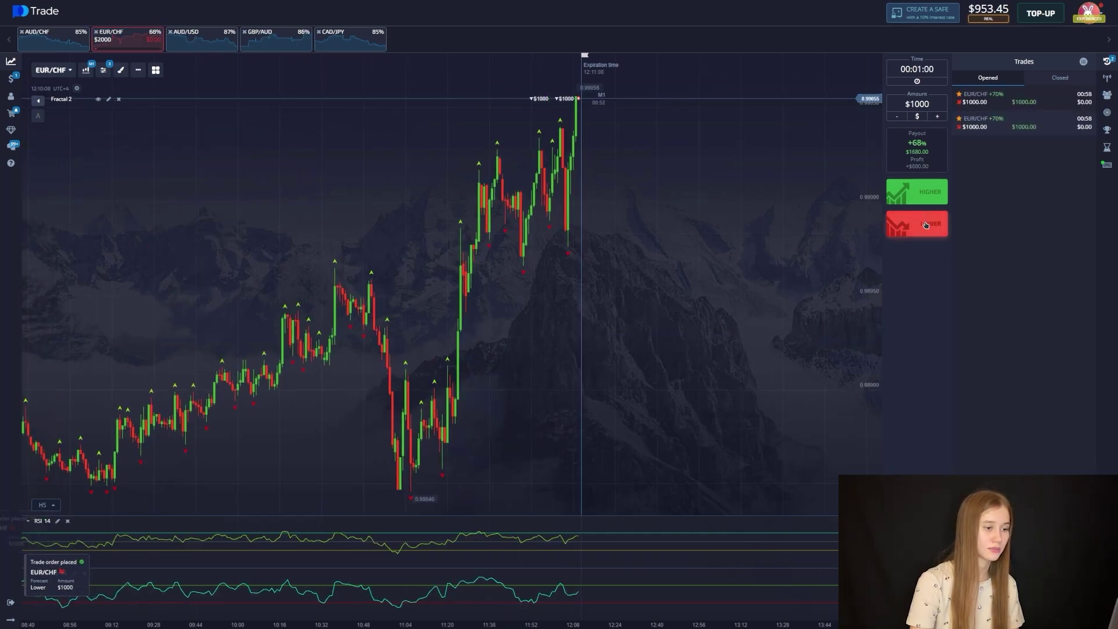
{"action": "left_click", "coordinate": [928, 227]}
Dismiss the top-up prompt and place a $953 Lower trade on EUR/CHF
{"action": "left_click", "coordinate": [1036, 34]}
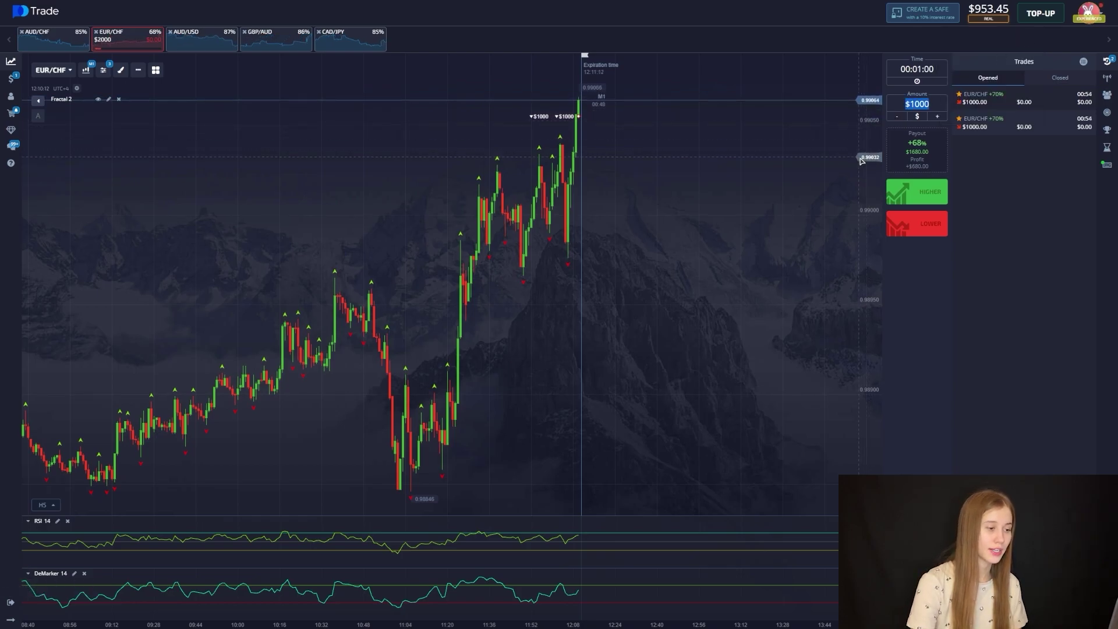
{"action": "type", "text": "953"}
{"action": "left_click", "coordinate": [931, 226]}
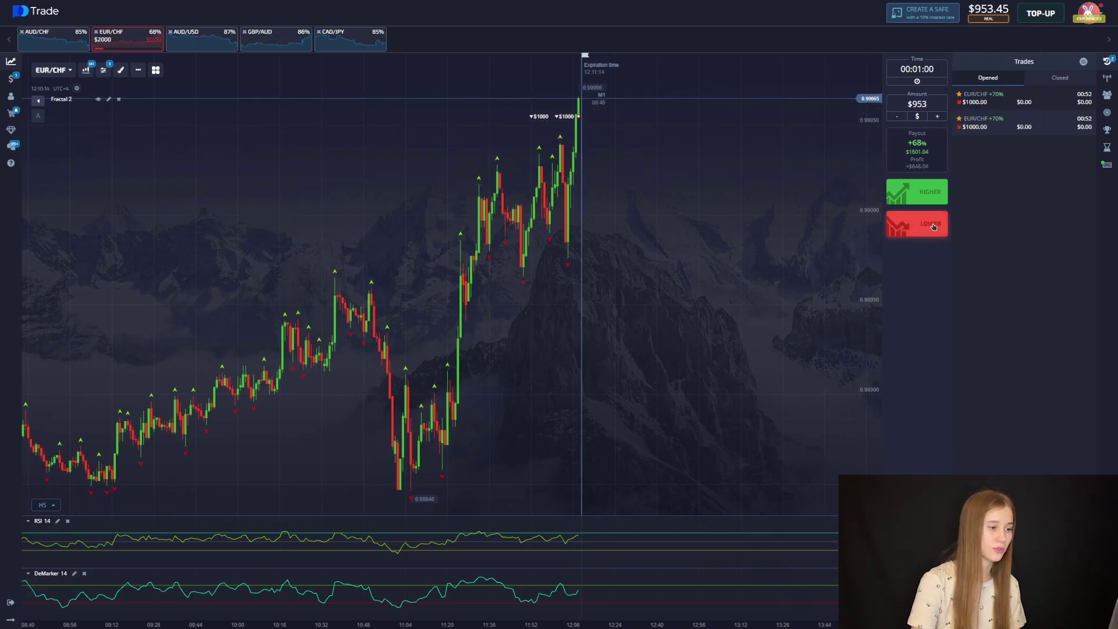
{"action": "key", "text": "Print"}
Draw a downward arrow on EUR/CHF, circle the RSI peak and DeMarker turn, then discard the markings
{"action": "left_click_drag", "start_coordinate": [388, 48], "coordinate": [939, 628]}
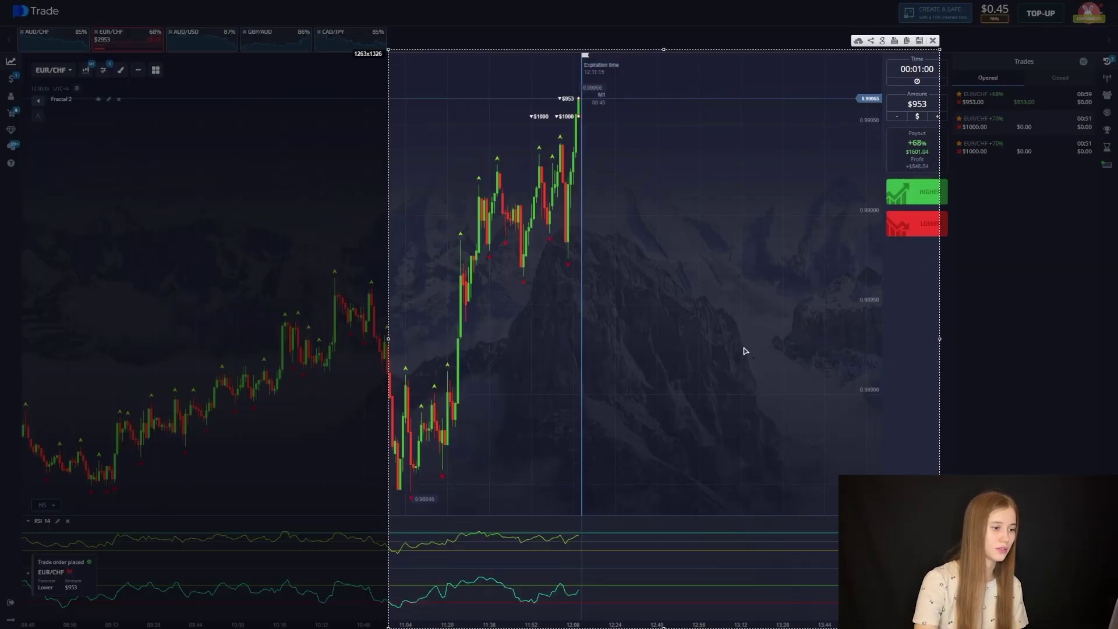
{"action": "mouse_move", "coordinate": [577, 94]}
{"action": "left_mouse_down"}
{"action": "mouse_move", "coordinate": [585, 86]}
{"action": "mouse_move", "coordinate": [661, 324]}
{"action": "left_mouse_up"}
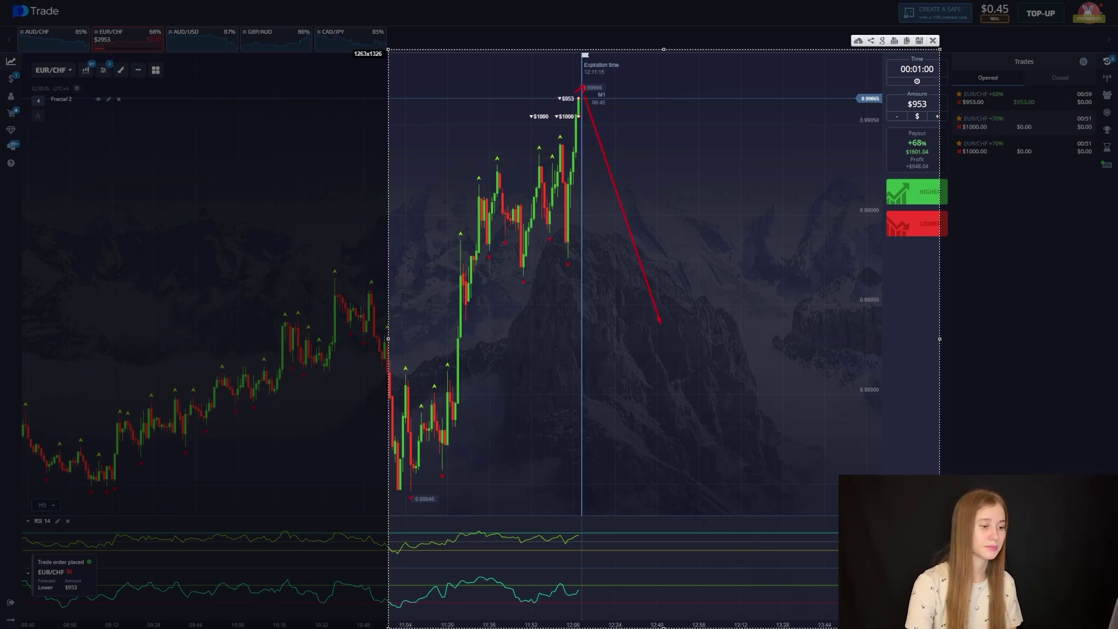
{"action": "left_click_drag", "start_coordinate": [584, 529], "coordinate": [570, 540]}
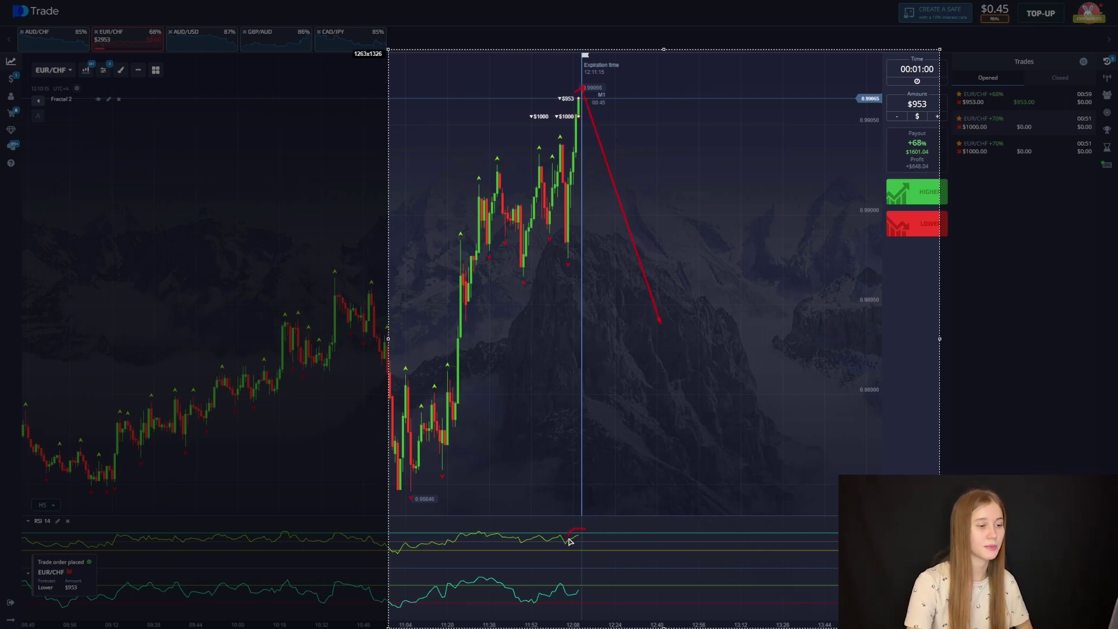
{"action": "left_click_drag", "start_coordinate": [579, 585], "coordinate": [579, 583]}
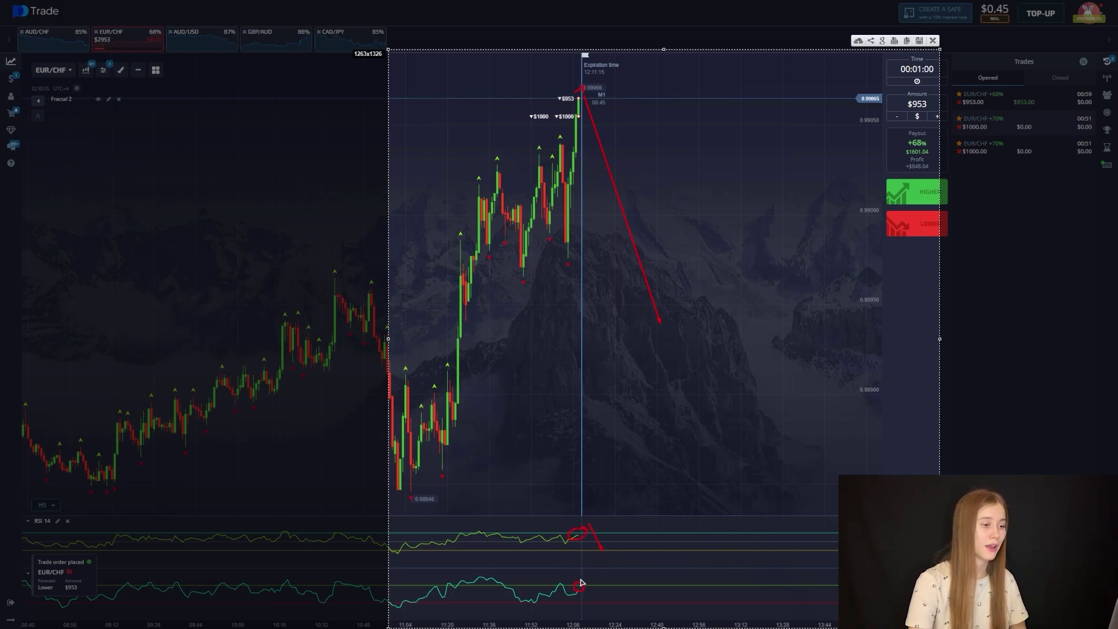
{"action": "left_click", "coordinate": [932, 45]}
Zoom the chart in and back out while the $953 EUR/CHF trade wins, reaching $5001.49
{"action": "scroll", "coordinate": [666, 140], "scroll_direction": "up", "scroll_amount": 10}
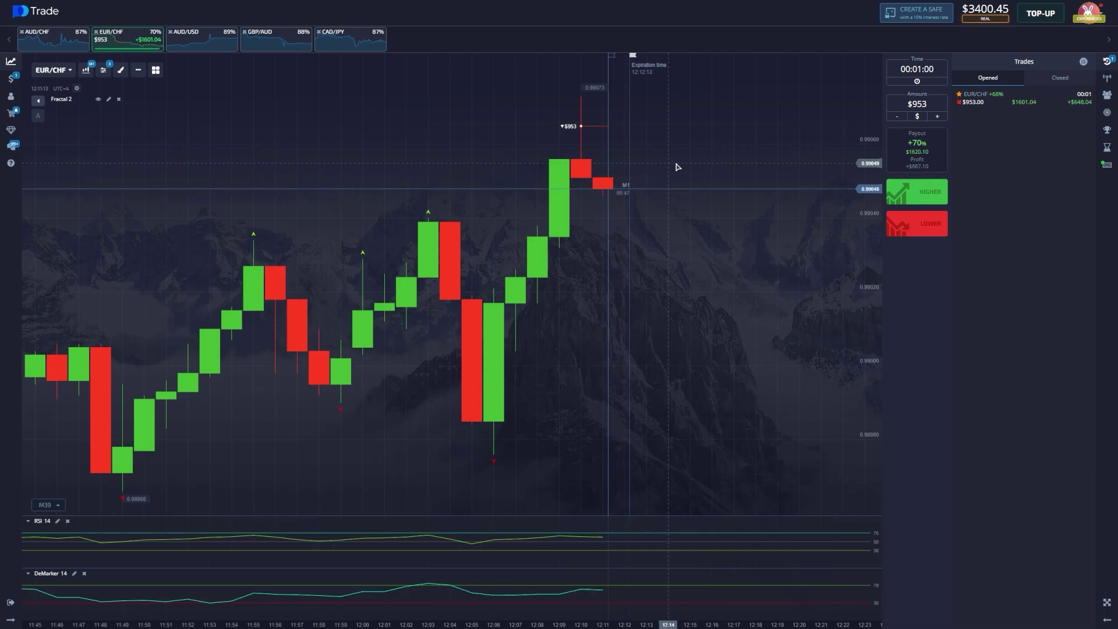
{"action": "scroll", "coordinate": [676, 169], "scroll_direction": "down", "scroll_amount": 5}
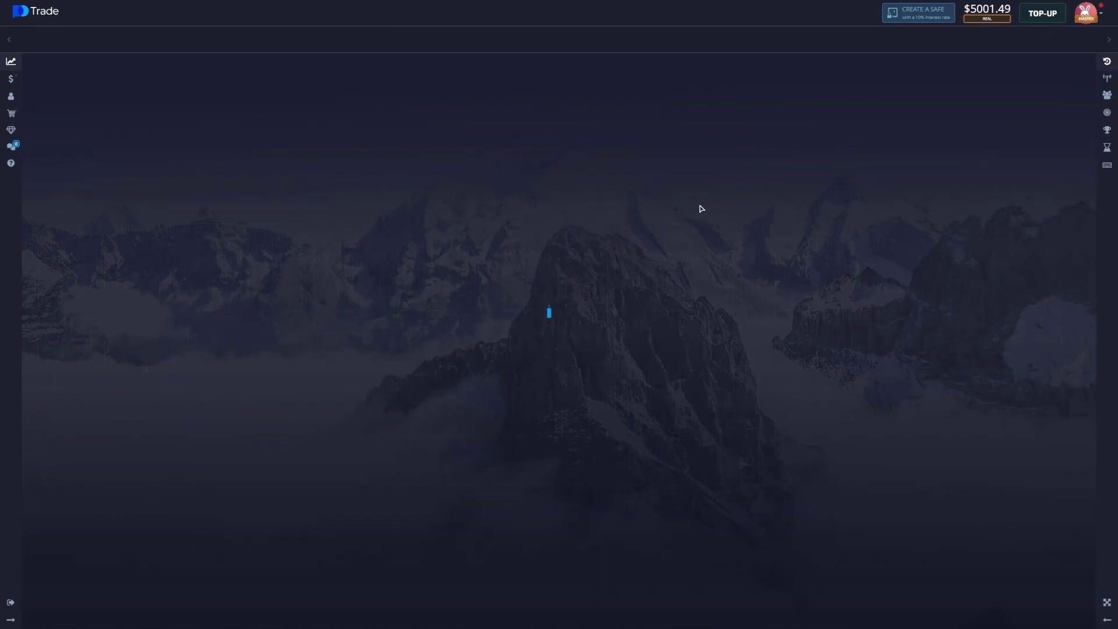
Switch to CAD/JPY, place a $953 Lower trade, and reset the amount to $1000
{"action": "left_click", "coordinate": [350, 47]}
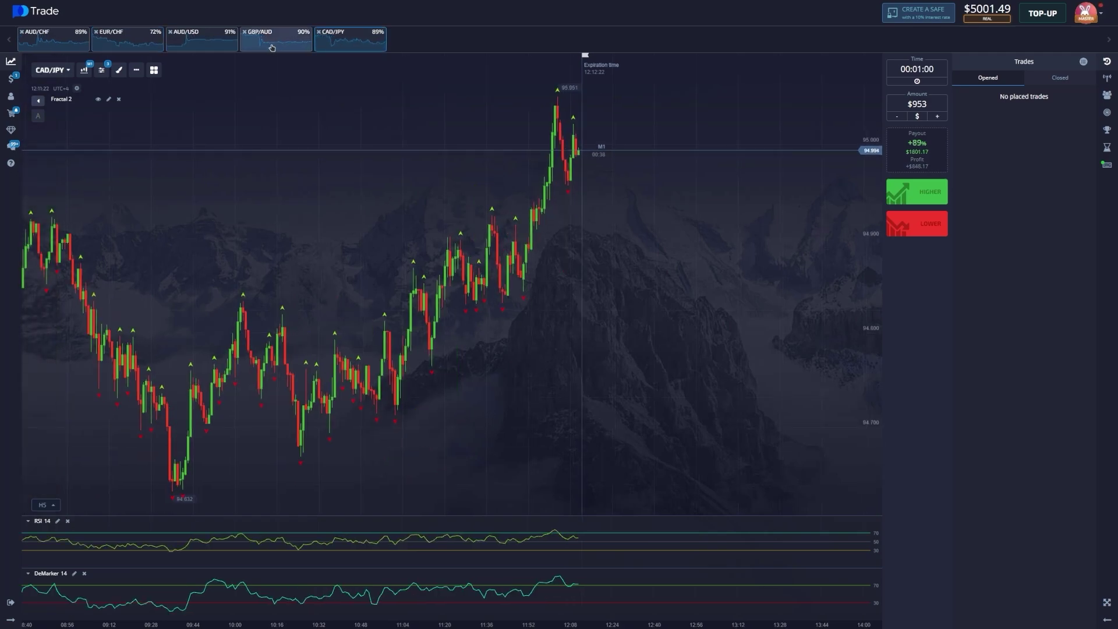
{"action": "left_click", "coordinate": [912, 232]}
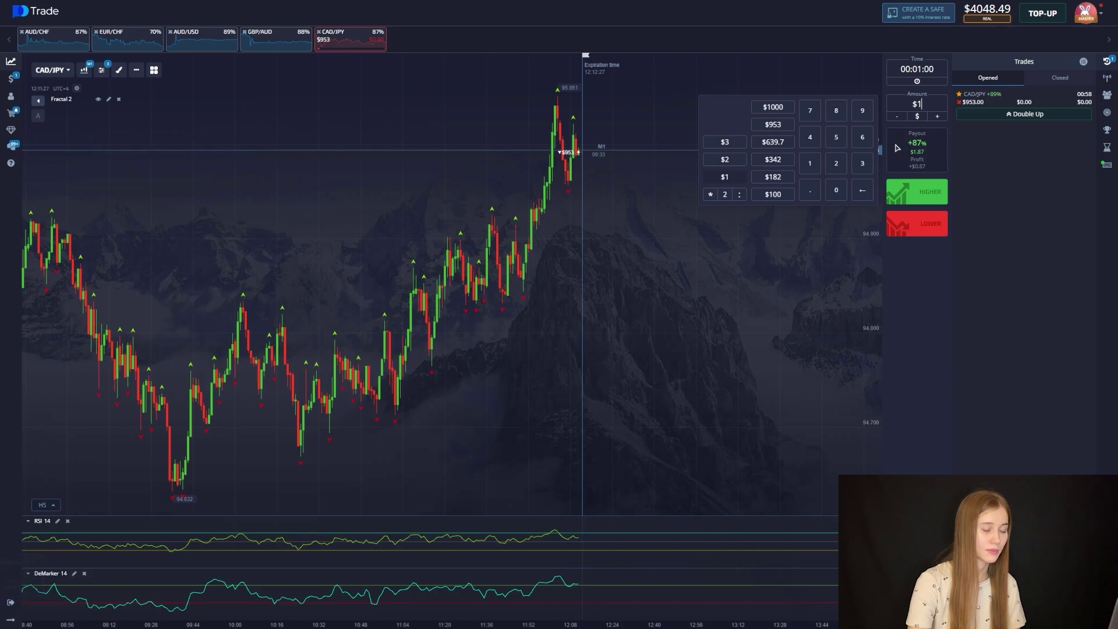
{"action": "type", "text": "1000"}
{"action": "left_click", "coordinate": [1030, 247]}
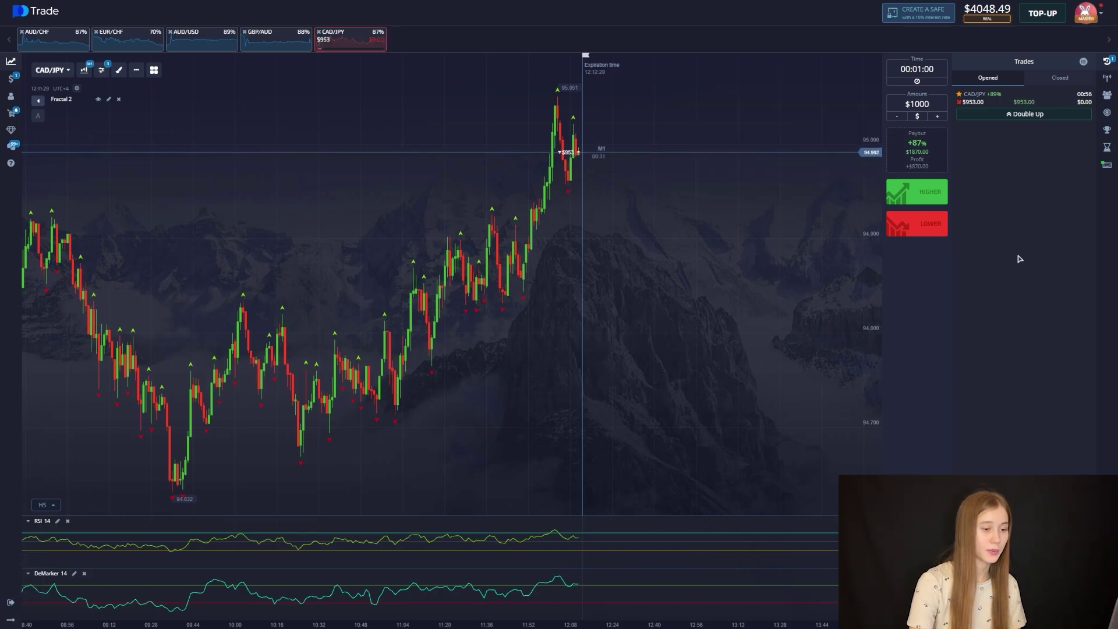
Capture the chart, circle the latest fractal, and add downward arrows beside RSI and DeMarker
{"action": "scroll", "coordinate": [600, 155], "scroll_direction": "up", "scroll_amount": 2}
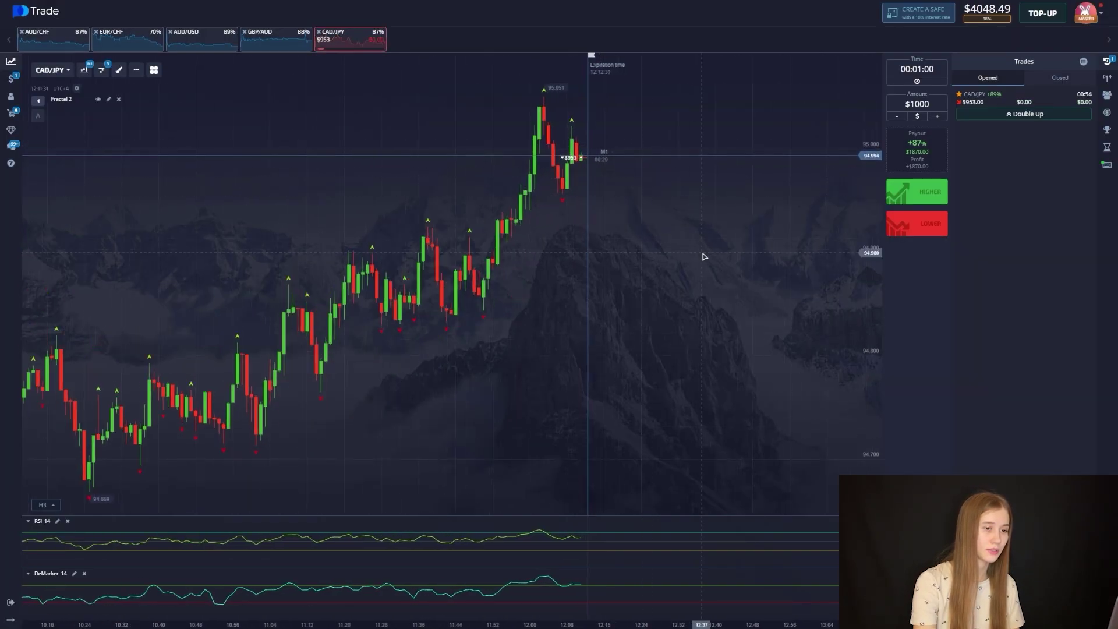
{"action": "key", "text": "Print"}
{"action": "left_click_drag", "start_coordinate": [379, 59], "coordinate": [962, 628]}
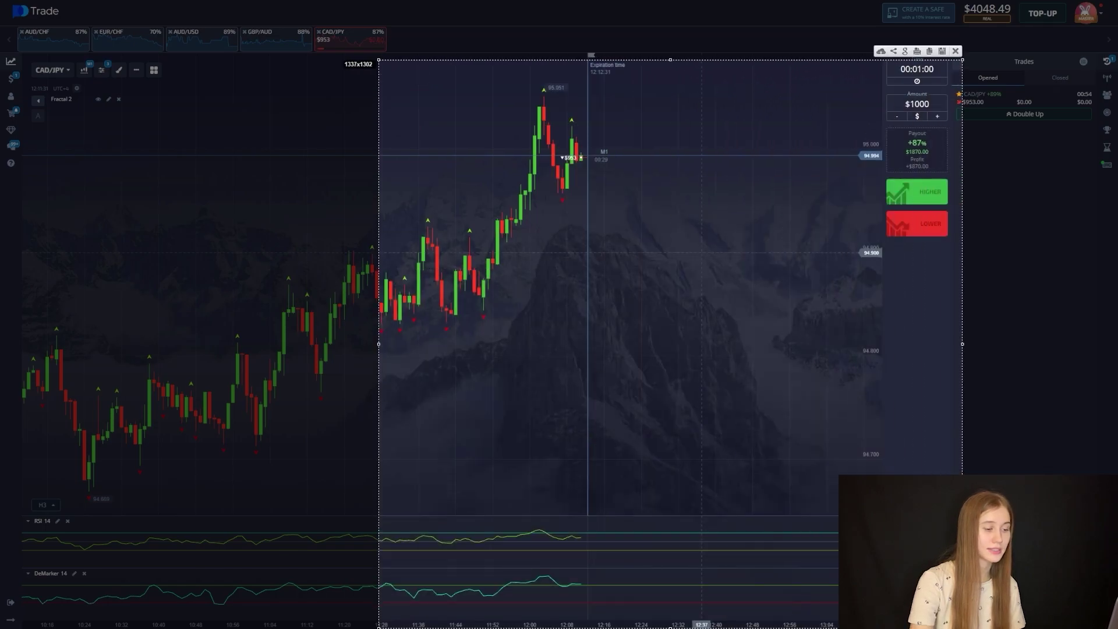
{"action": "mouse_move", "coordinate": [580, 115]}
{"action": "left_mouse_down"}
{"action": "mouse_move", "coordinate": [568, 133]}
{"action": "mouse_move", "coordinate": [625, 240]}
{"action": "left_mouse_up"}
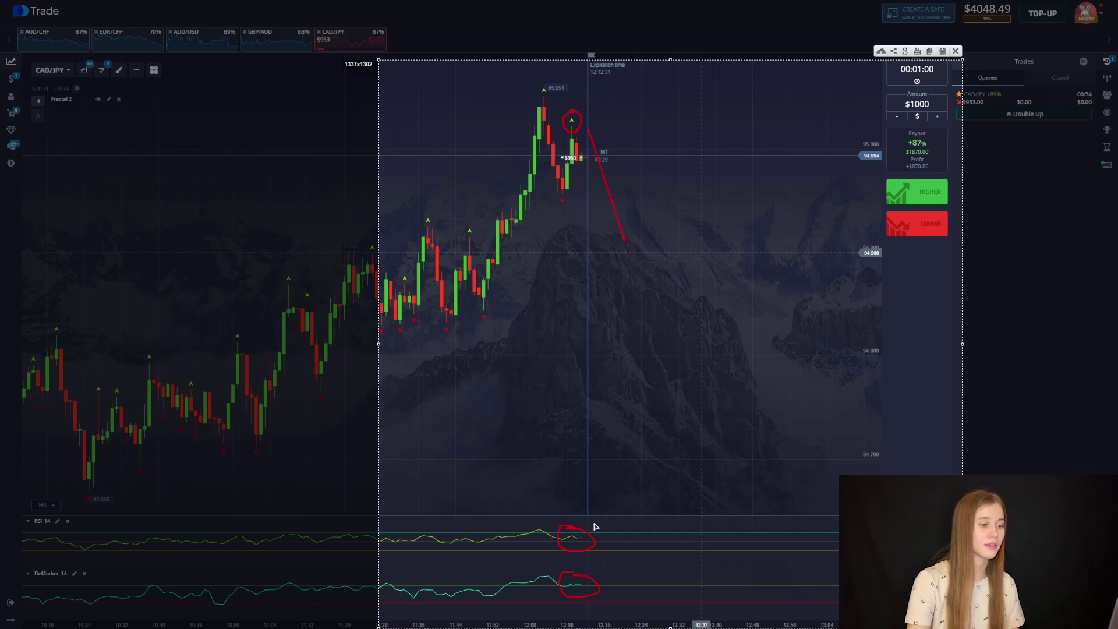
{"action": "left_click_drag", "start_coordinate": [590, 521], "coordinate": [623, 613]}
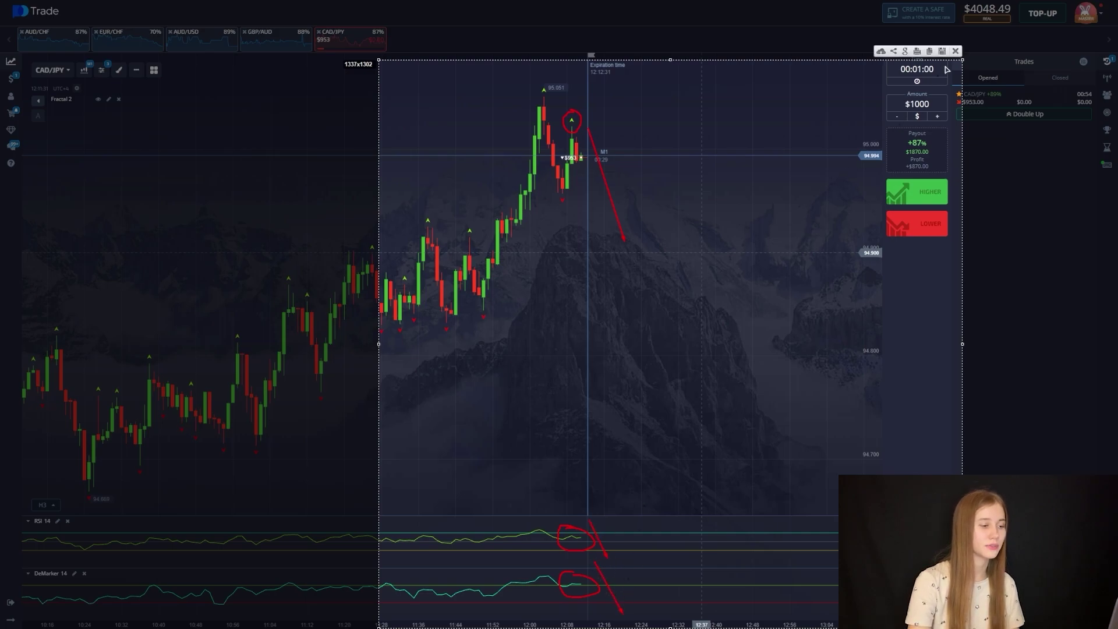
Discard the markings and zoom in and out while the CAD/JPY trade wins $848.17
{"action": "left_click", "coordinate": [957, 51]}
{"action": "scroll", "coordinate": [635, 180], "scroll_direction": "up", "scroll_amount": 5}
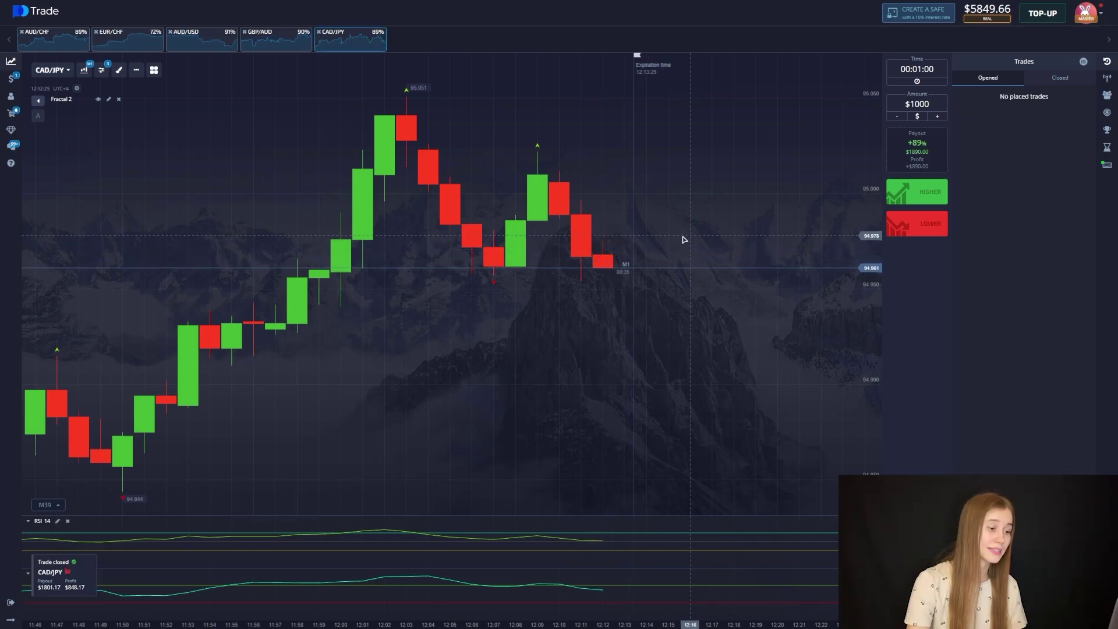
{"action": "scroll", "coordinate": [667, 264], "scroll_direction": "down", "scroll_amount": 2}
{"action": "scroll", "coordinate": [658, 279], "scroll_direction": "down", "scroll_amount": 3}
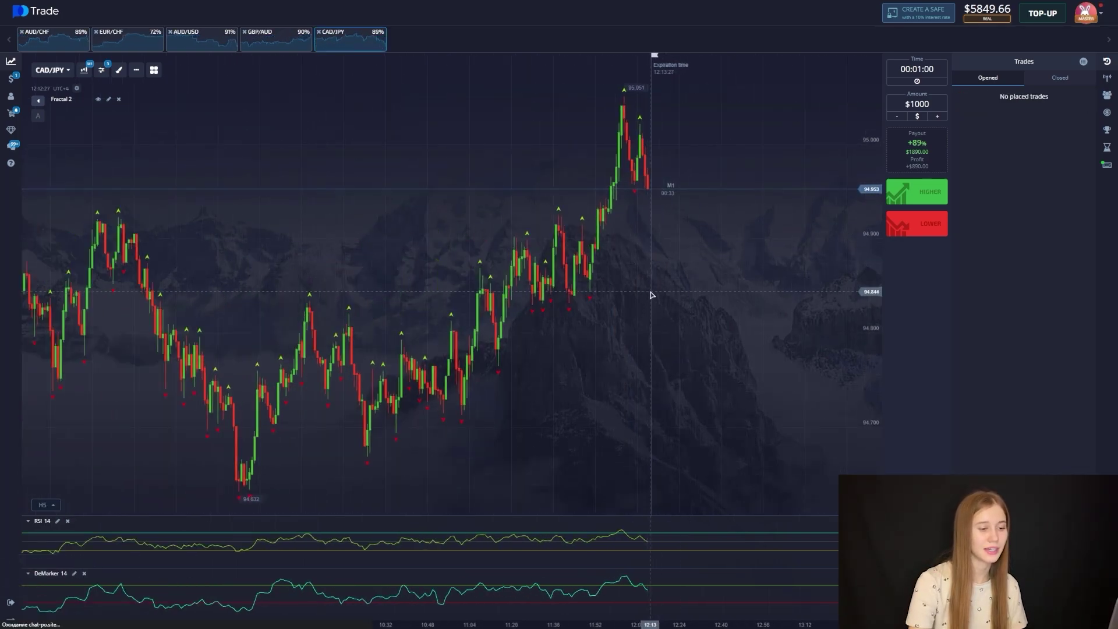